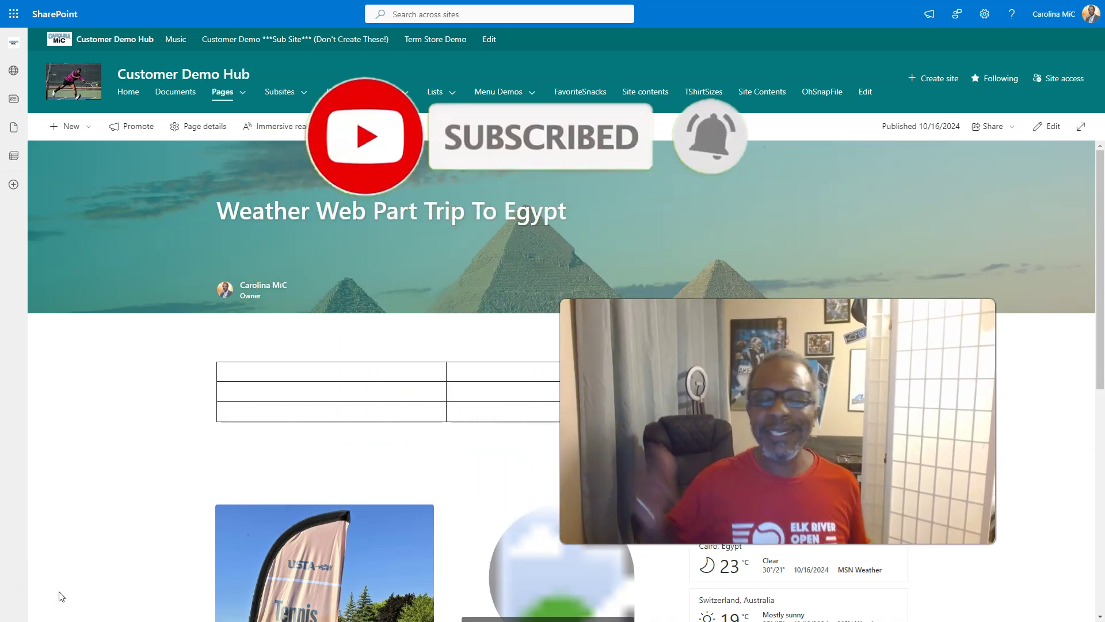
- Edit the page and insert recent image 20230723_203758 into the table's first cell
left_click(60, 586)
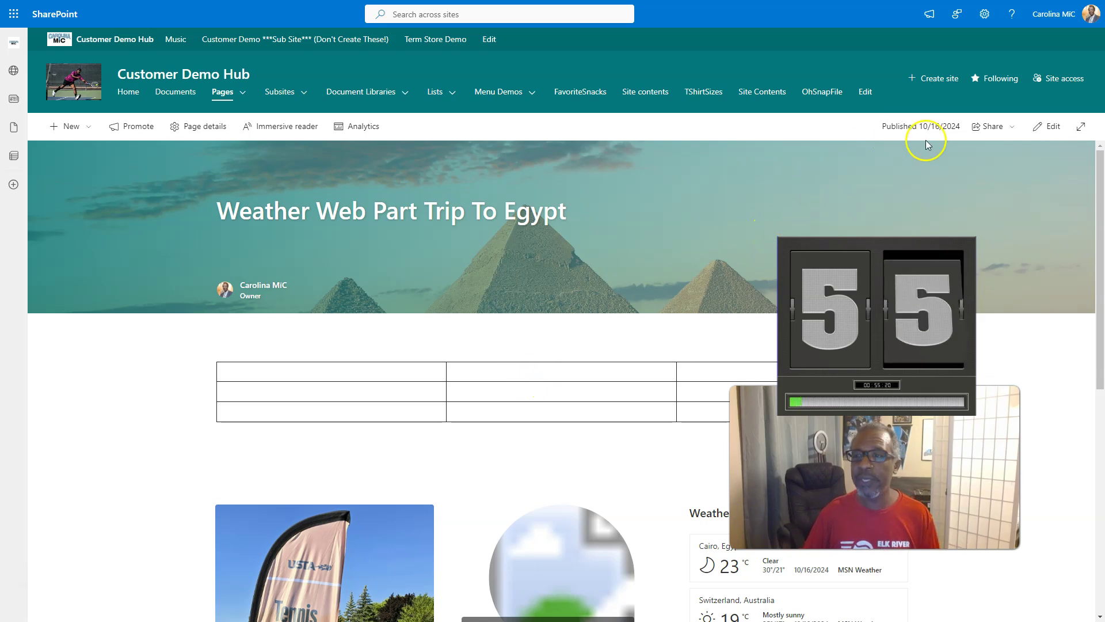
left_click(1044, 128)
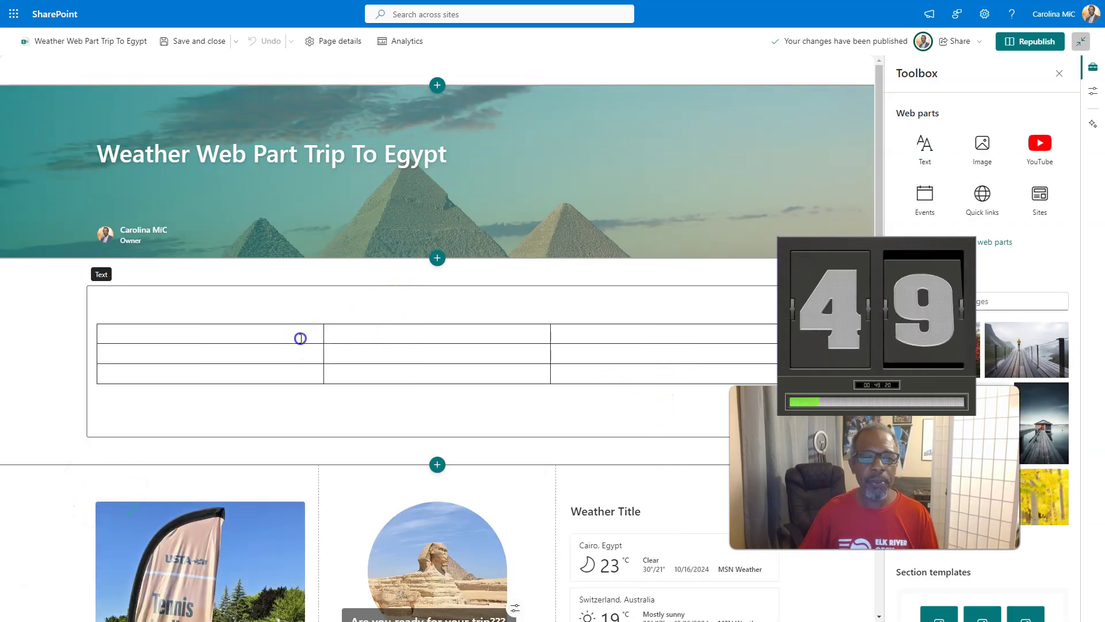
left_click(299, 335)
left_click(758, 277)
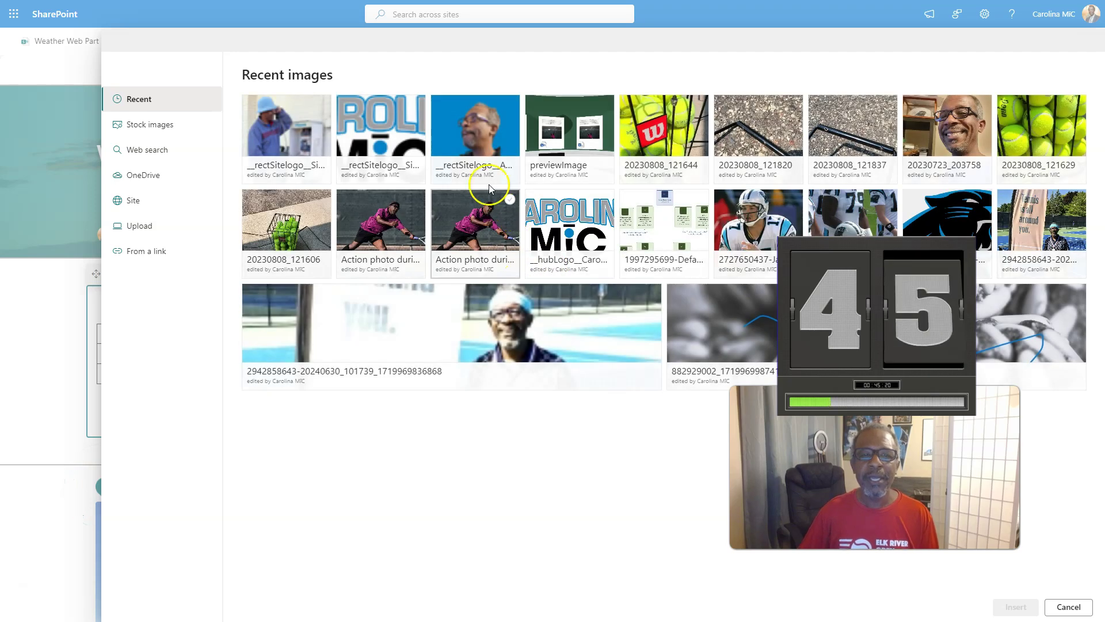
left_click(943, 139)
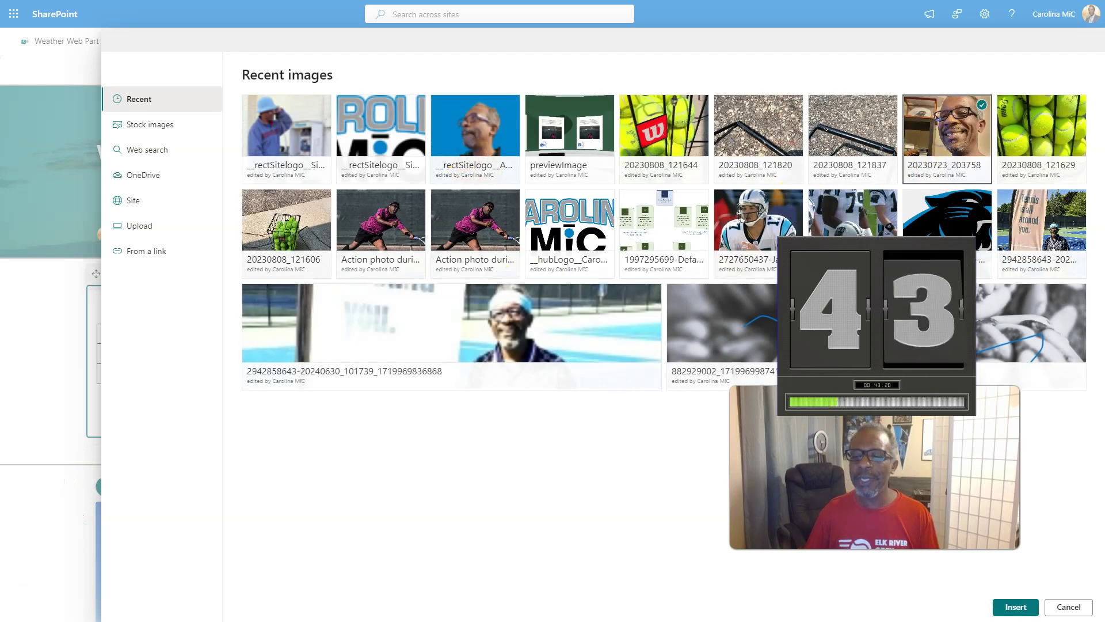
left_click(1016, 607)
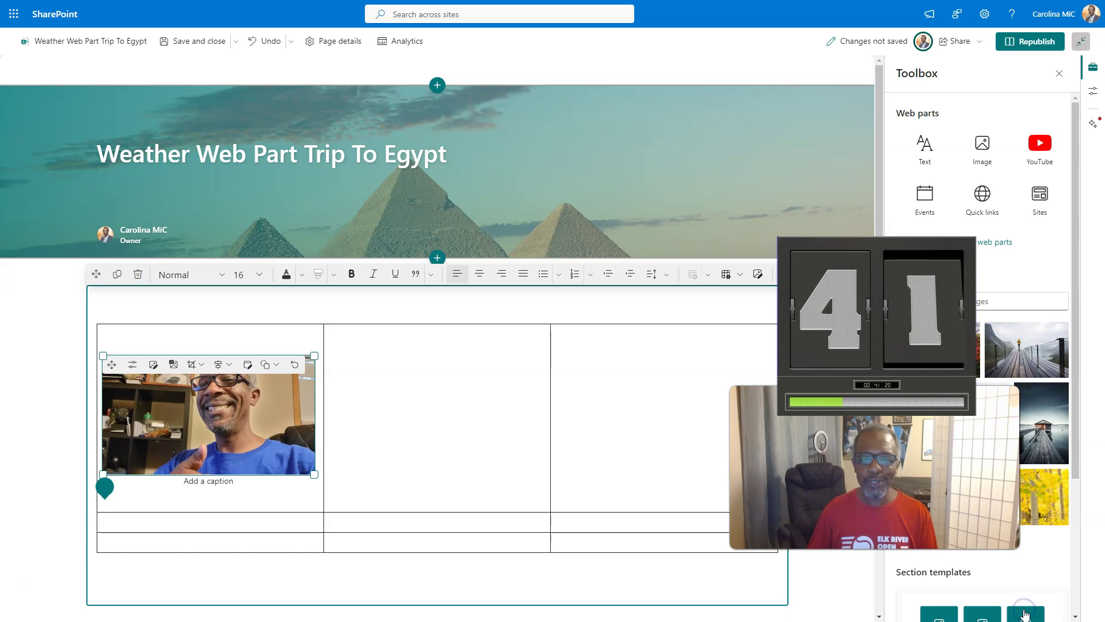
- Republish the page with the new photo in the table
left_click(1037, 41)
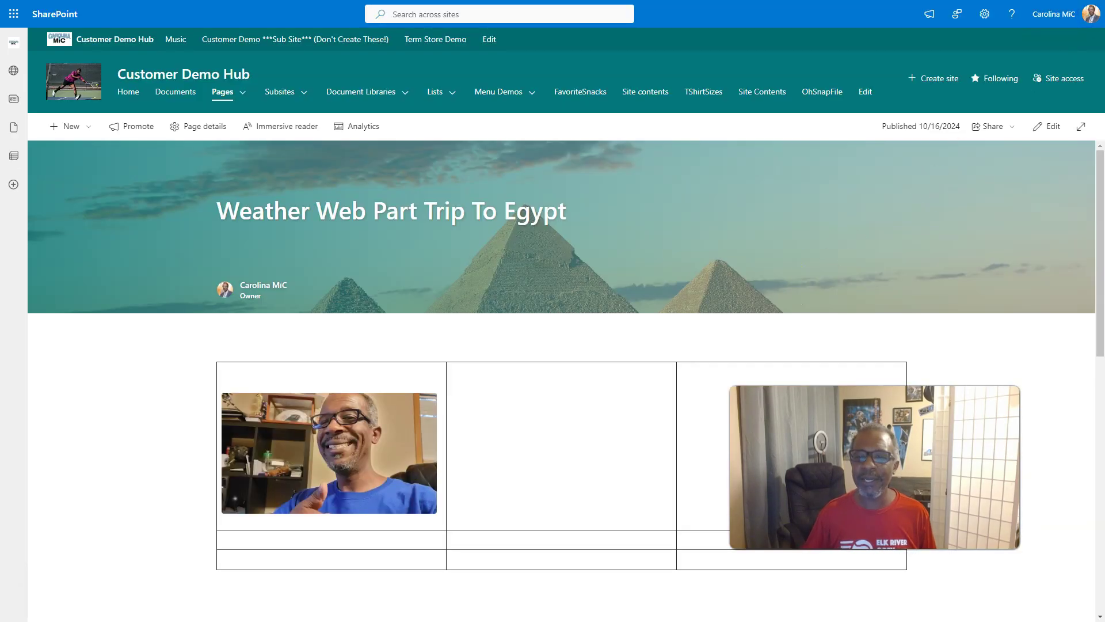
- Edit the page and try center, right and left alignment on the photo
left_click(1048, 132)
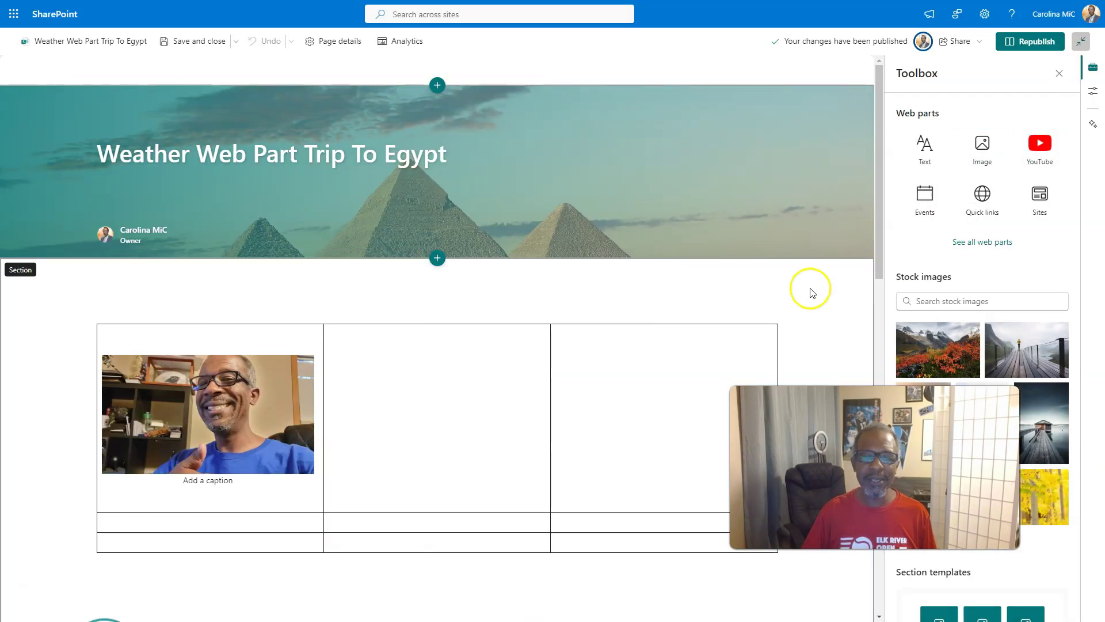
left_click(314, 425)
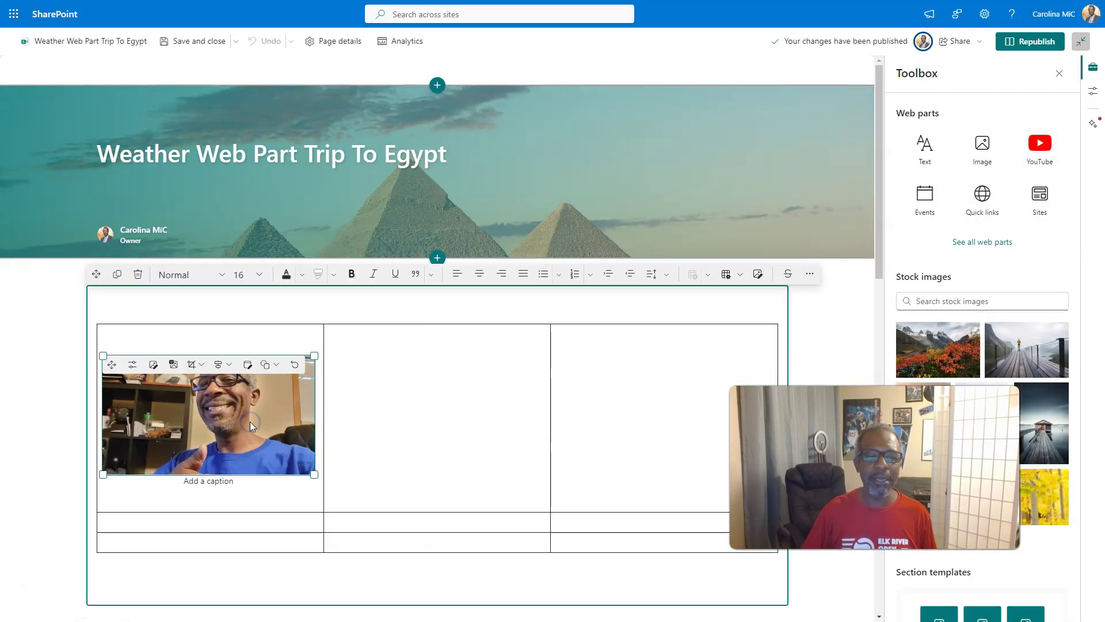
left_click(227, 364)
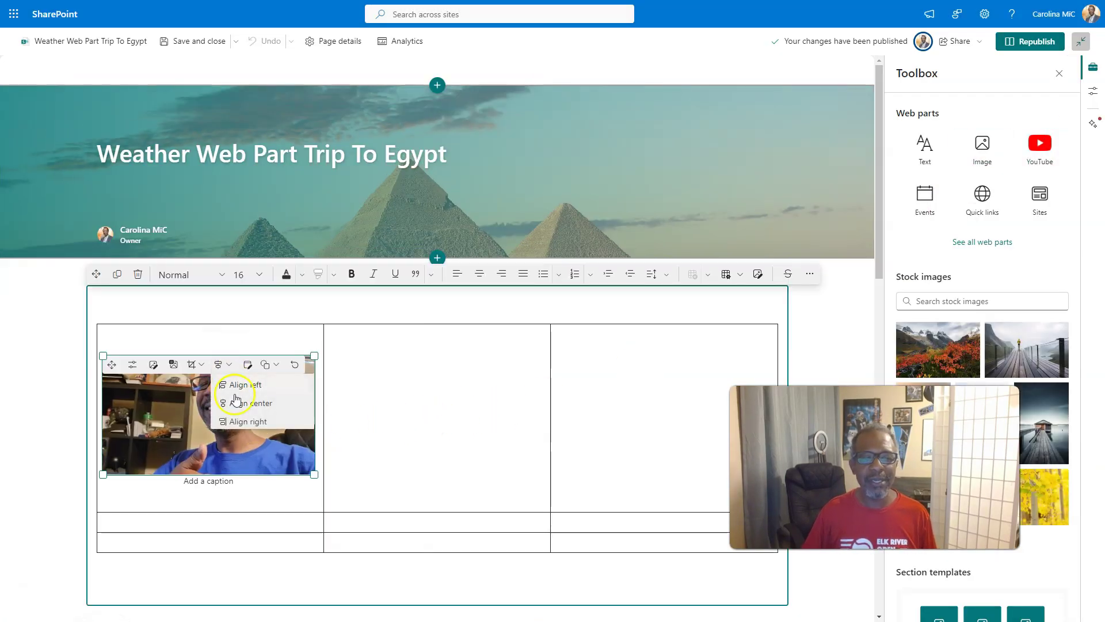
left_click(237, 403)
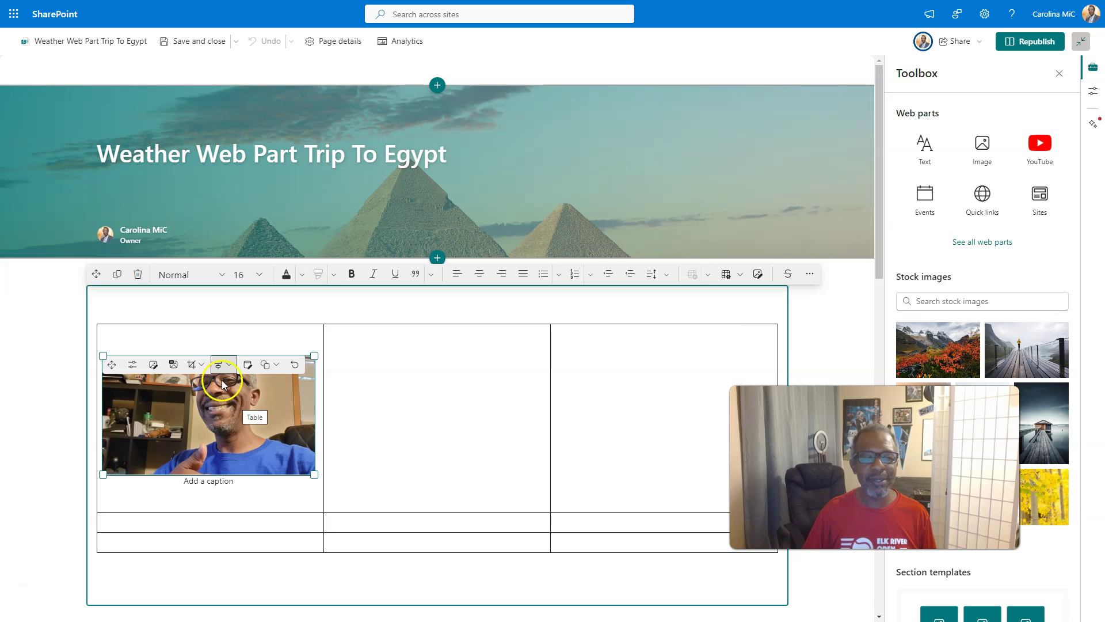
left_click(222, 364)
left_click(238, 420)
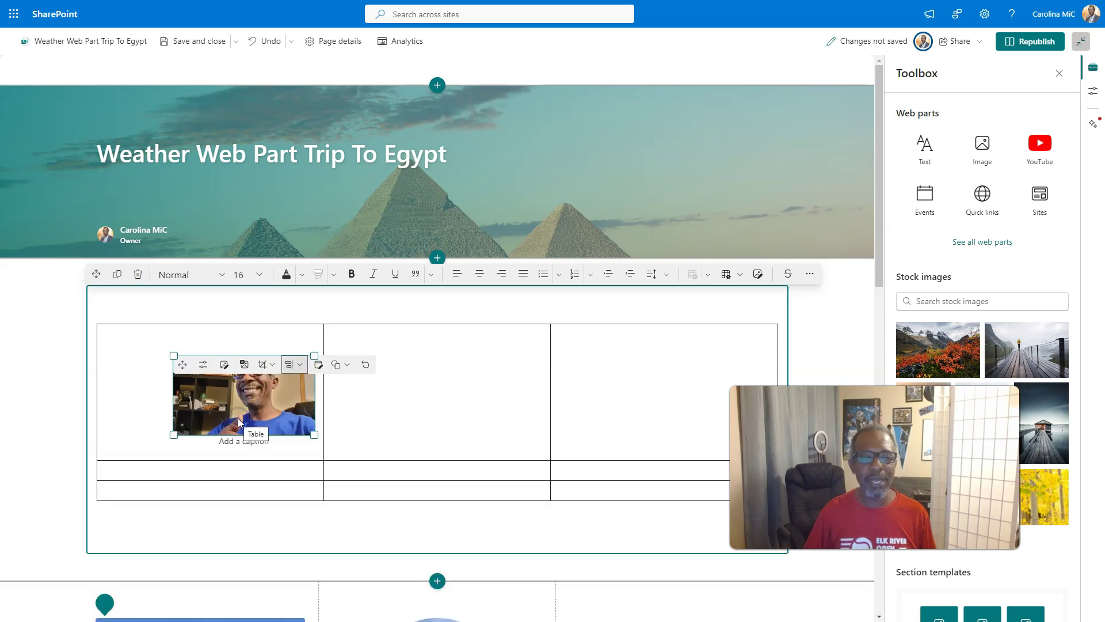
left_click(301, 367)
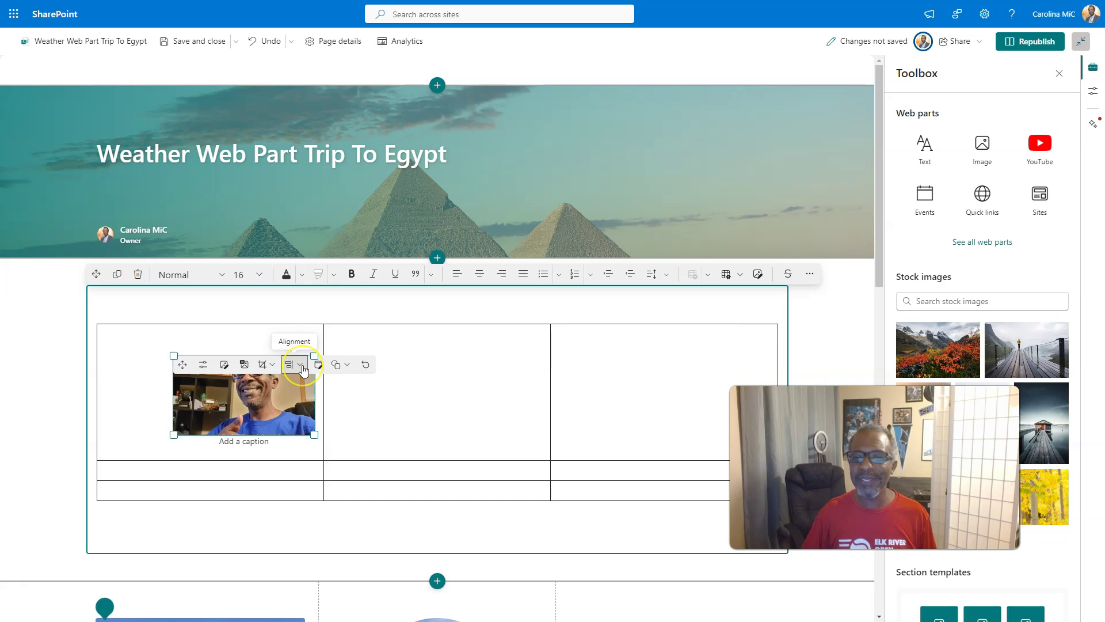
left_click(303, 369)
left_click(302, 382)
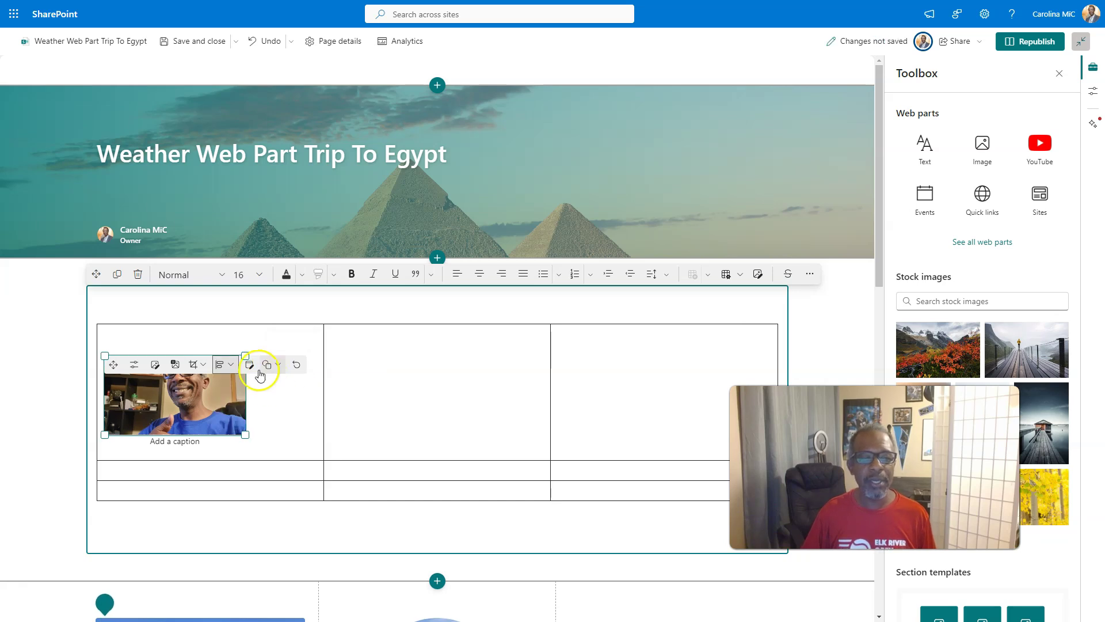
- Settle on center alignment for the photo and republish the page
left_click(226, 364)
left_click(241, 419)
left_click(302, 365)
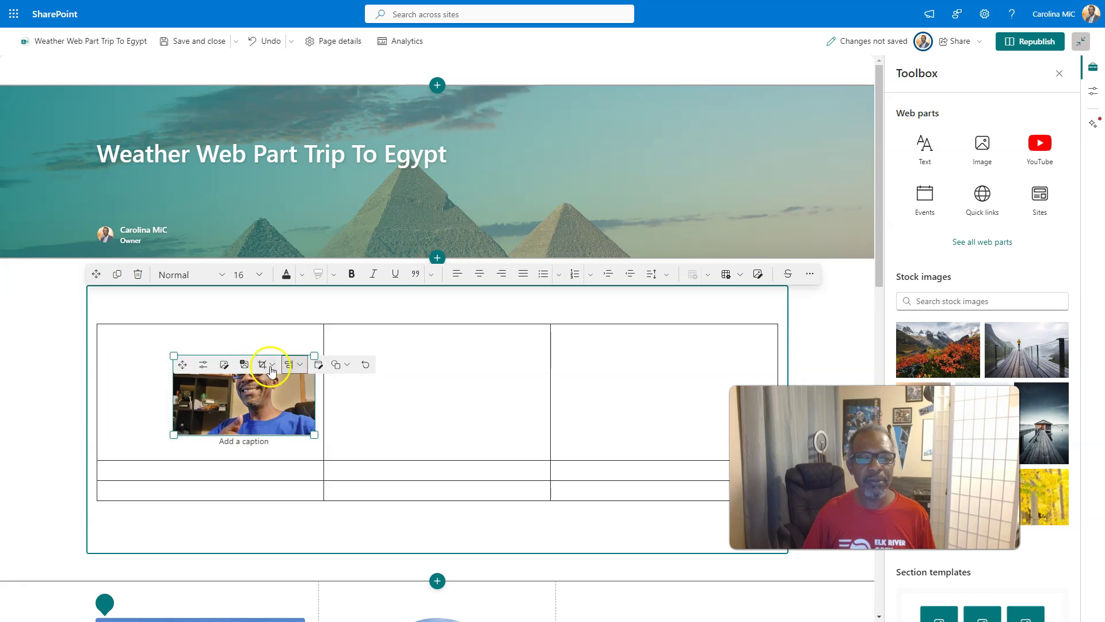
left_click(322, 403)
left_click(1032, 41)
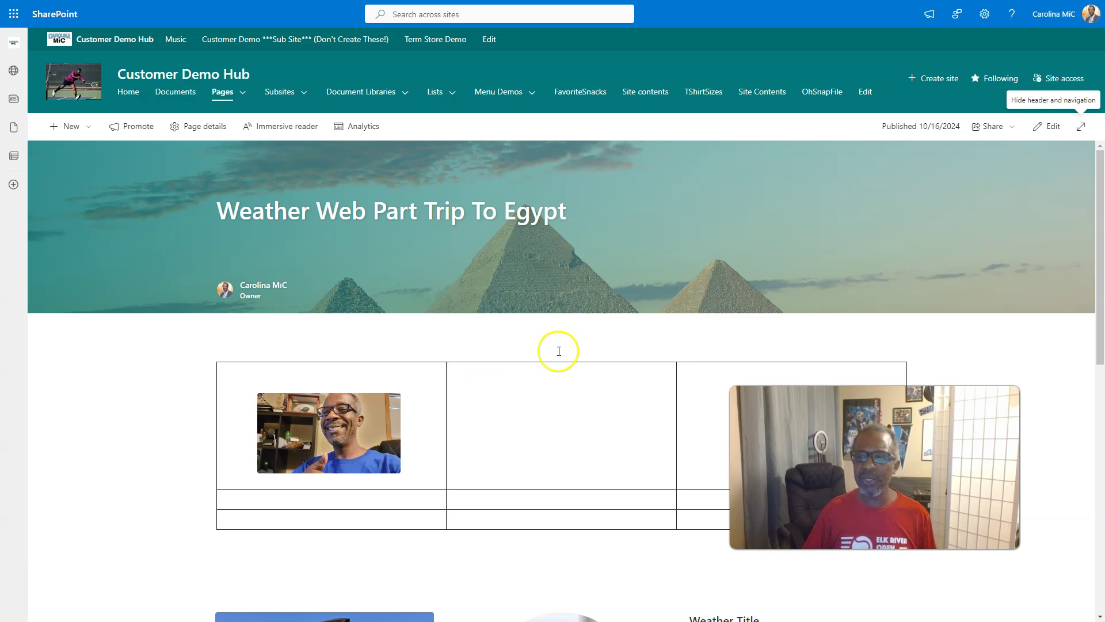
- Edit the page and delete the photo from the table's first cell
left_click(1047, 126)
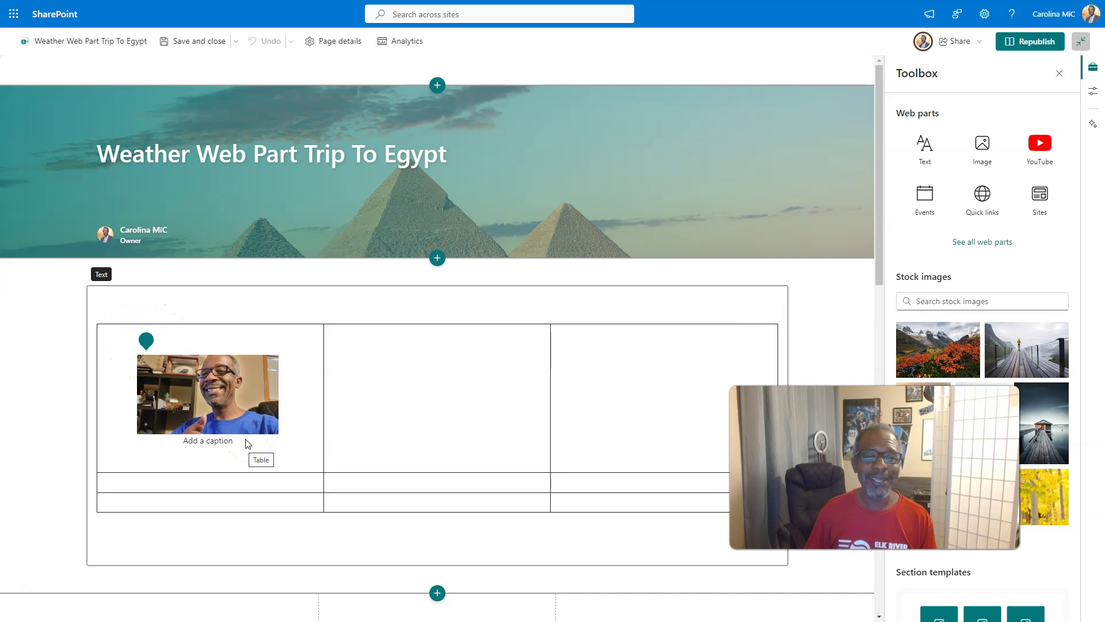
left_click(229, 410)
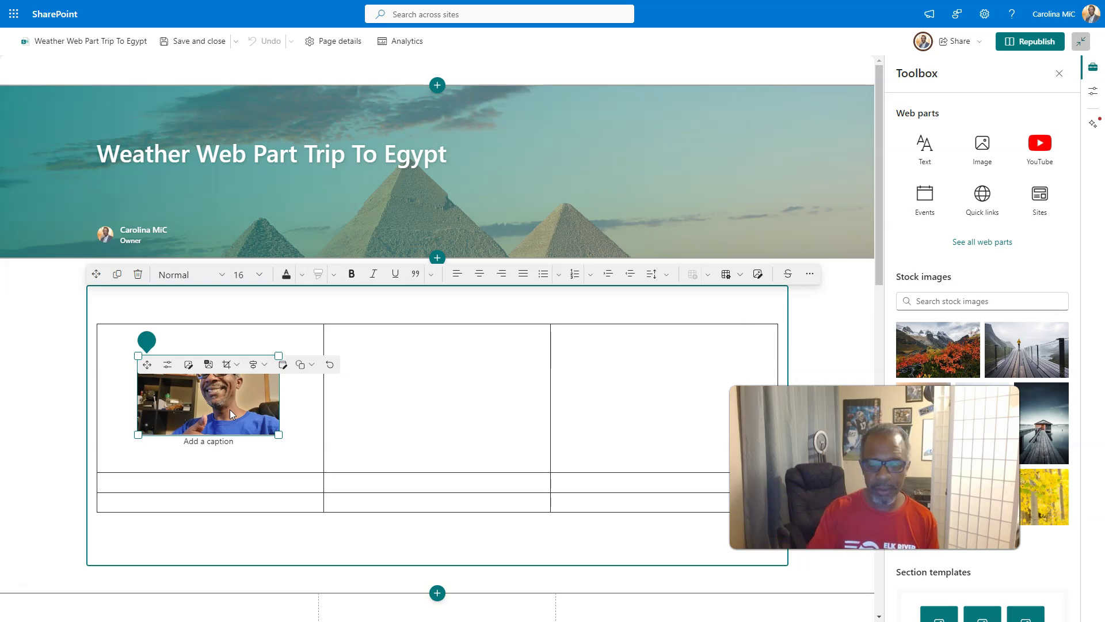
key("Delete")
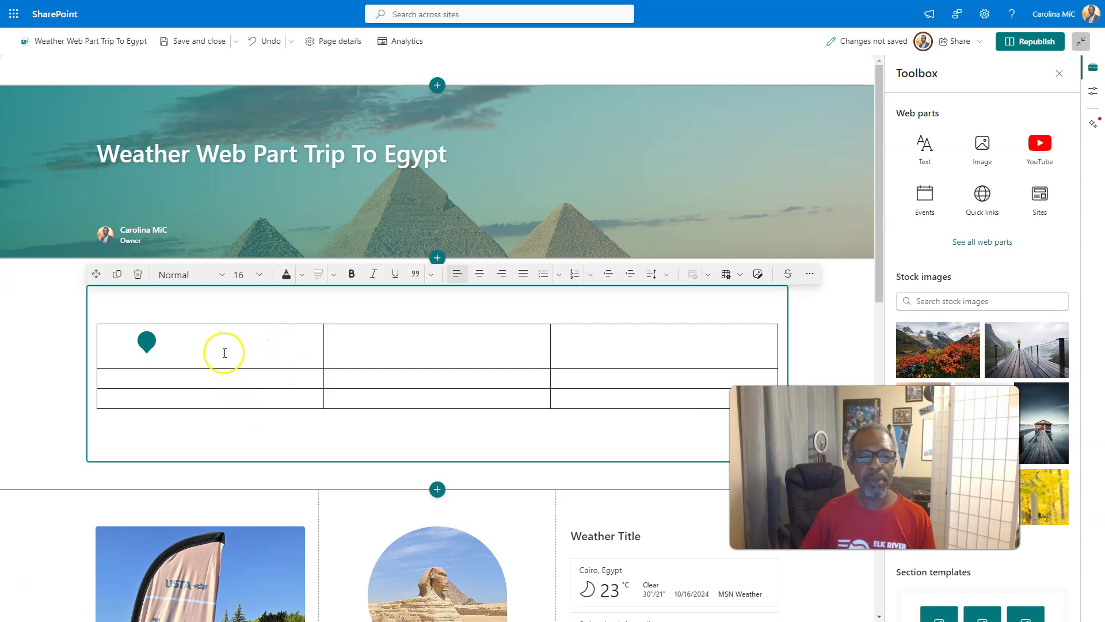
left_click(154, 348)
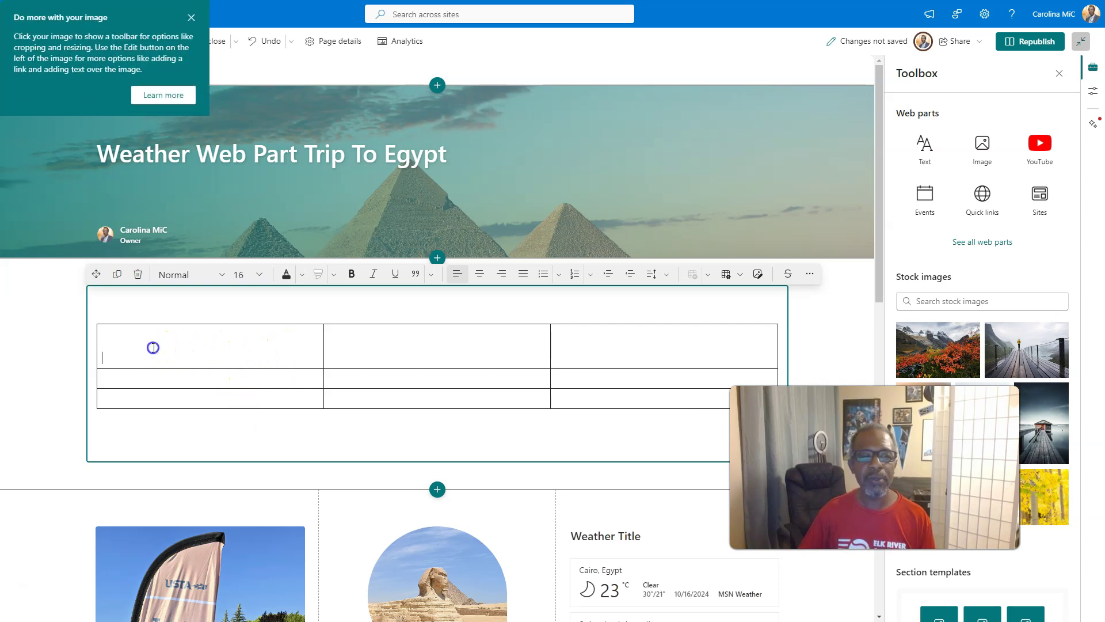
- Dismiss the image tip and remove the leftover blank line from the first cell
left_click(191, 17)
left_click(255, 353)
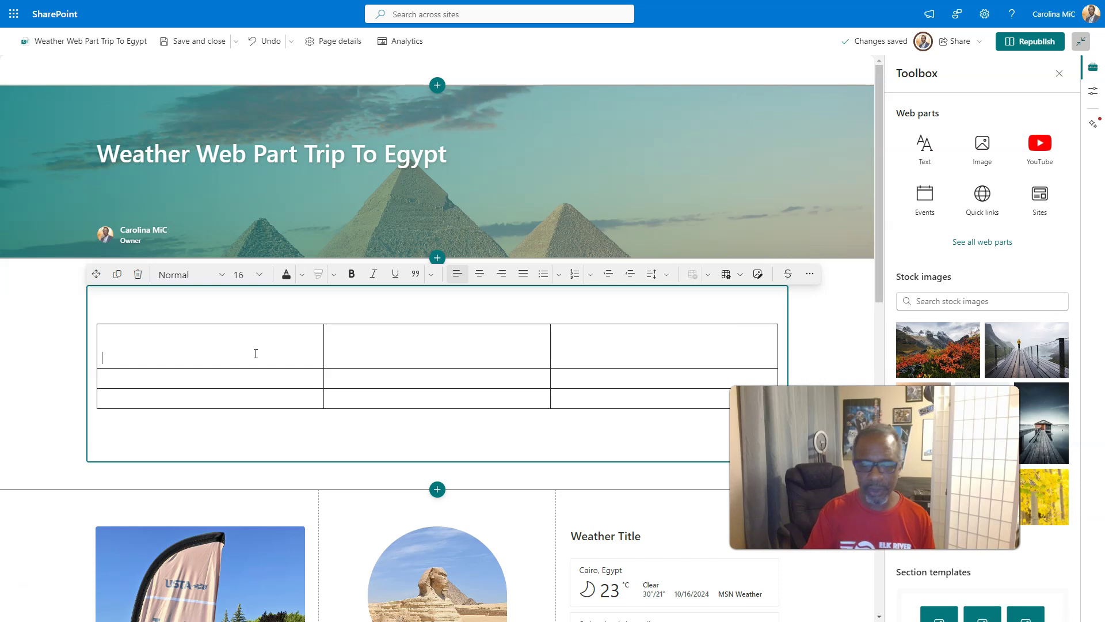
key("BackSpace")
- Republish the empty table, then resume editing in the table's first cell
left_click(1020, 42)
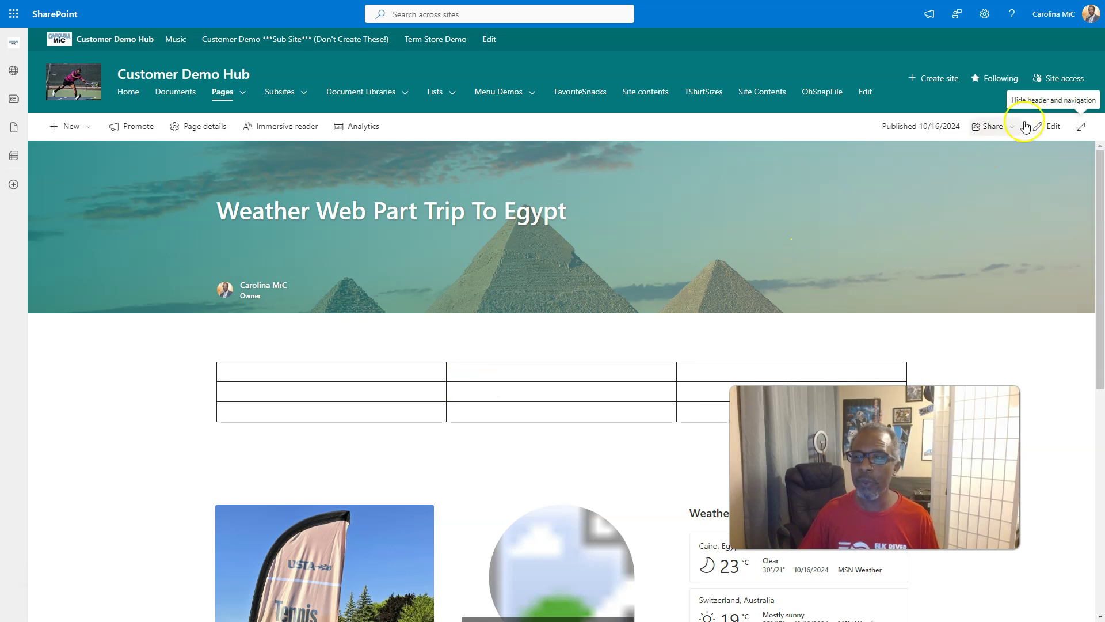
left_click(1046, 127)
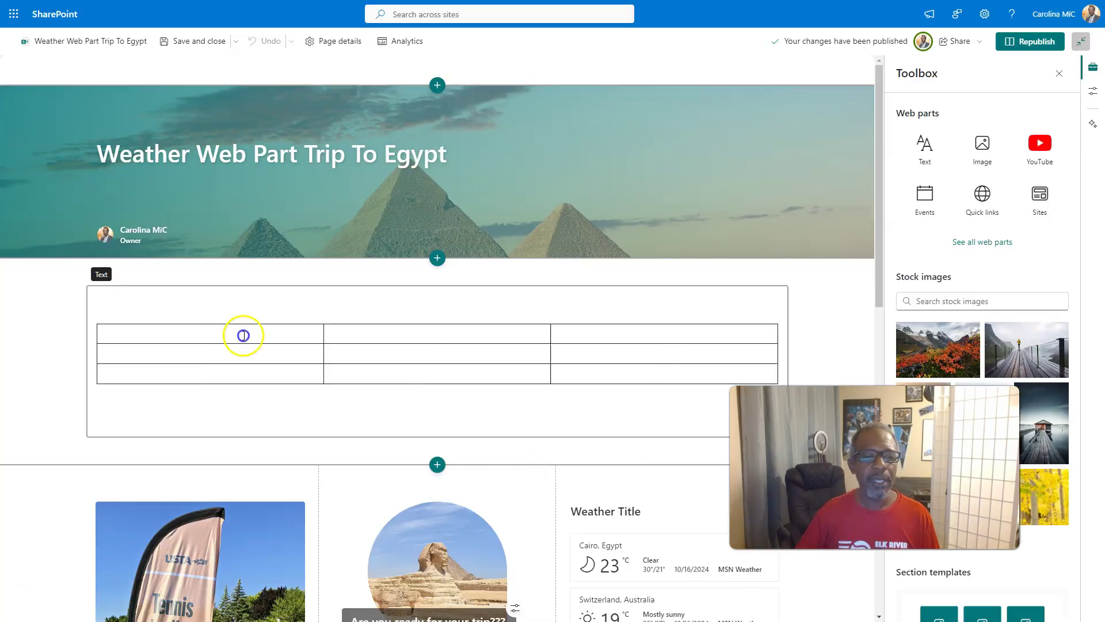
left_click(244, 335)
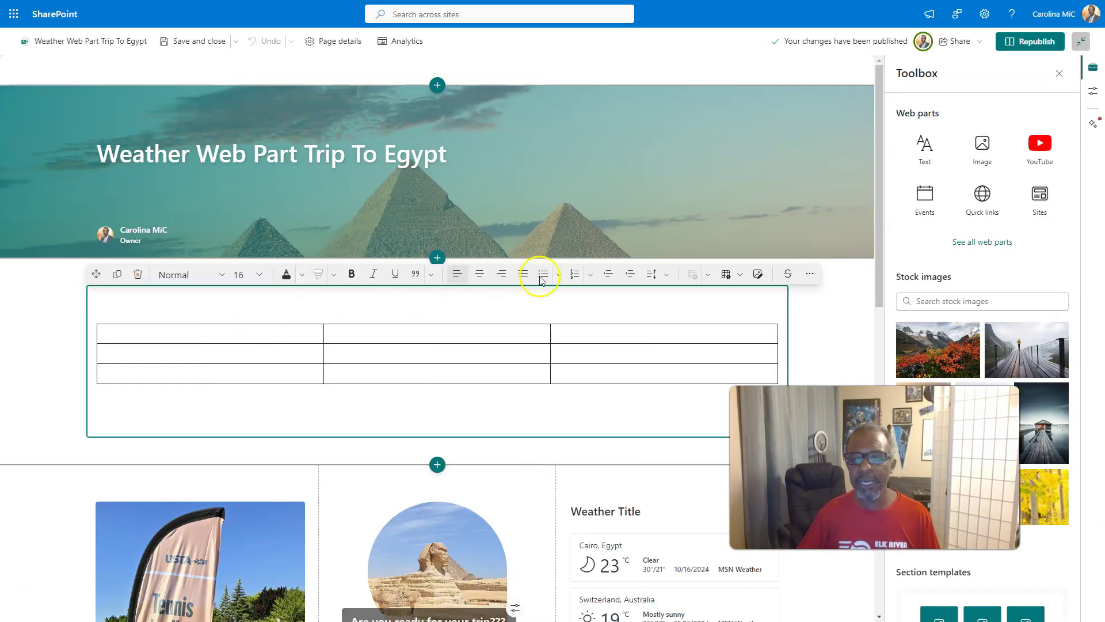
- Insert the stock image of a man writing at a desk into the first cell
left_click(757, 275)
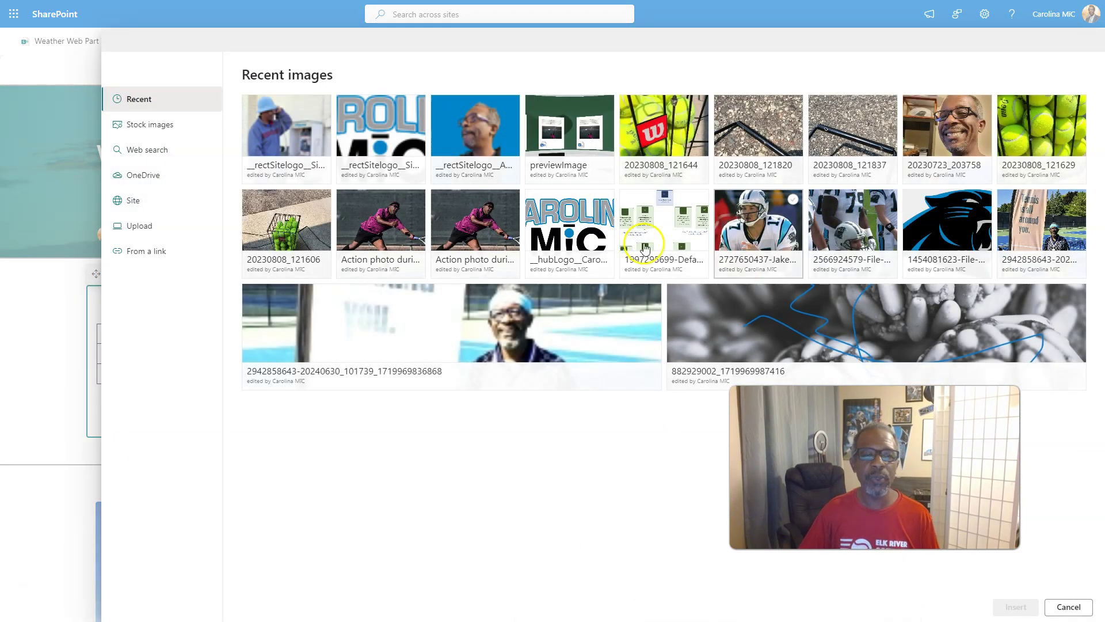
left_click(153, 127)
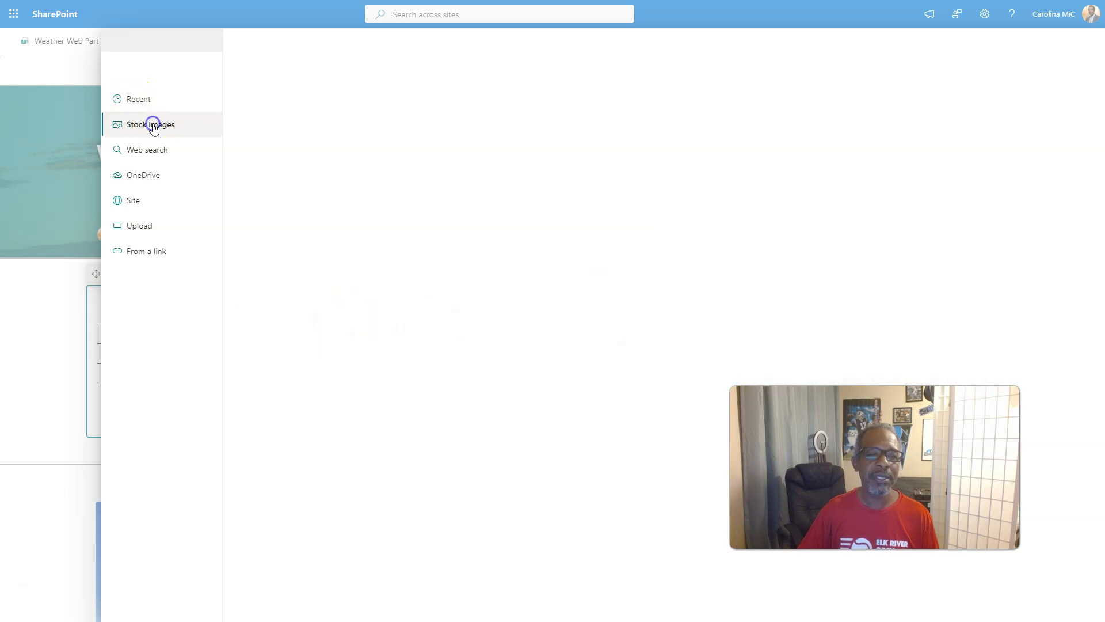
left_click(166, 167)
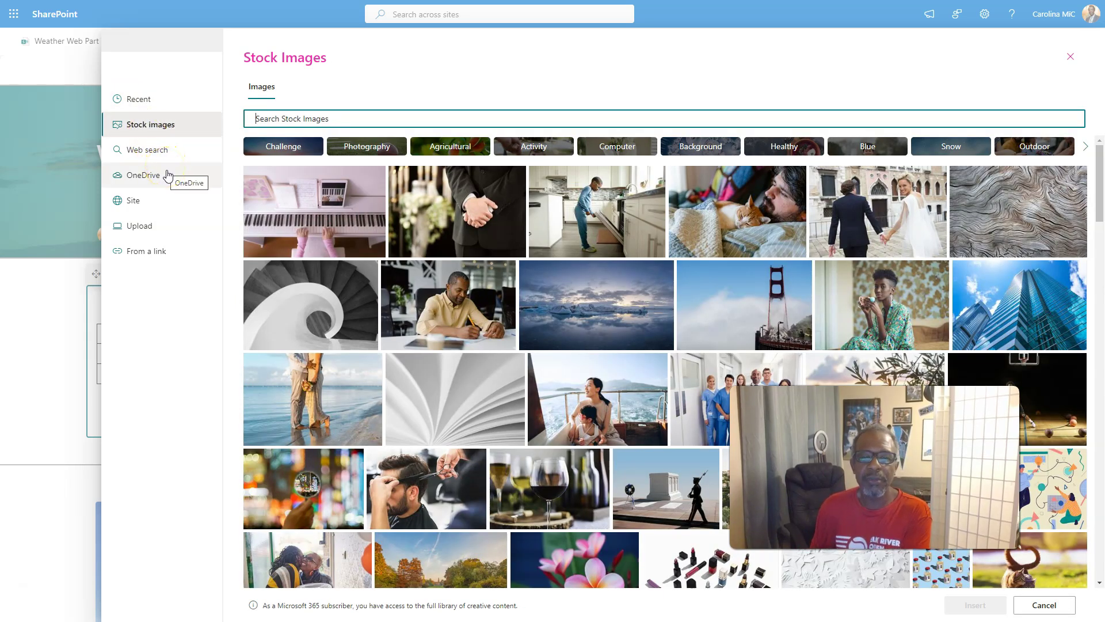
left_click(471, 306)
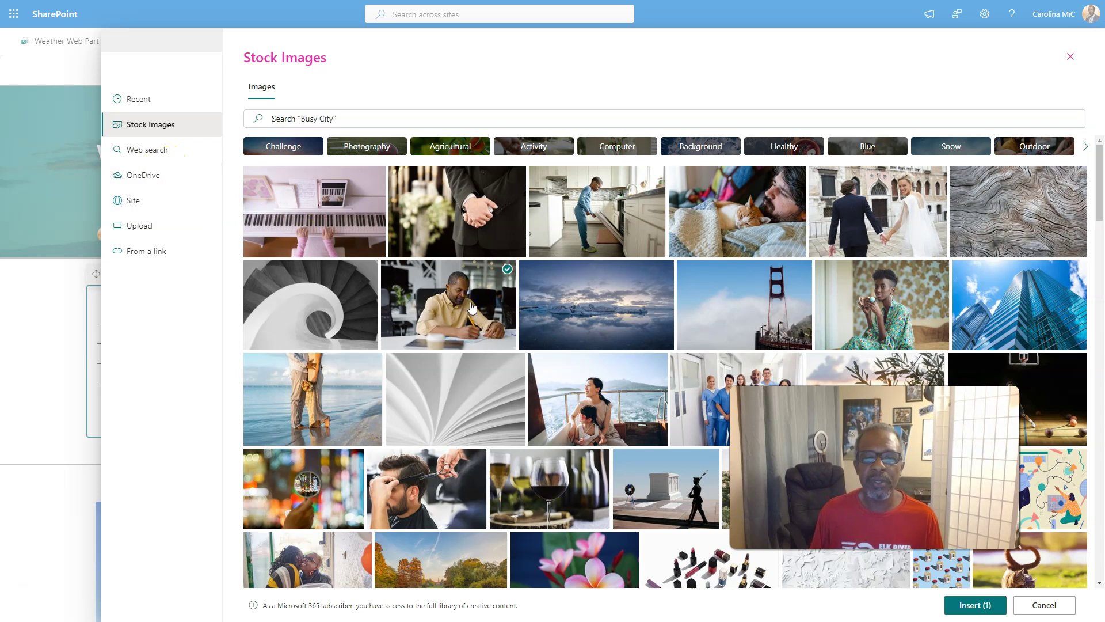
left_click(967, 604)
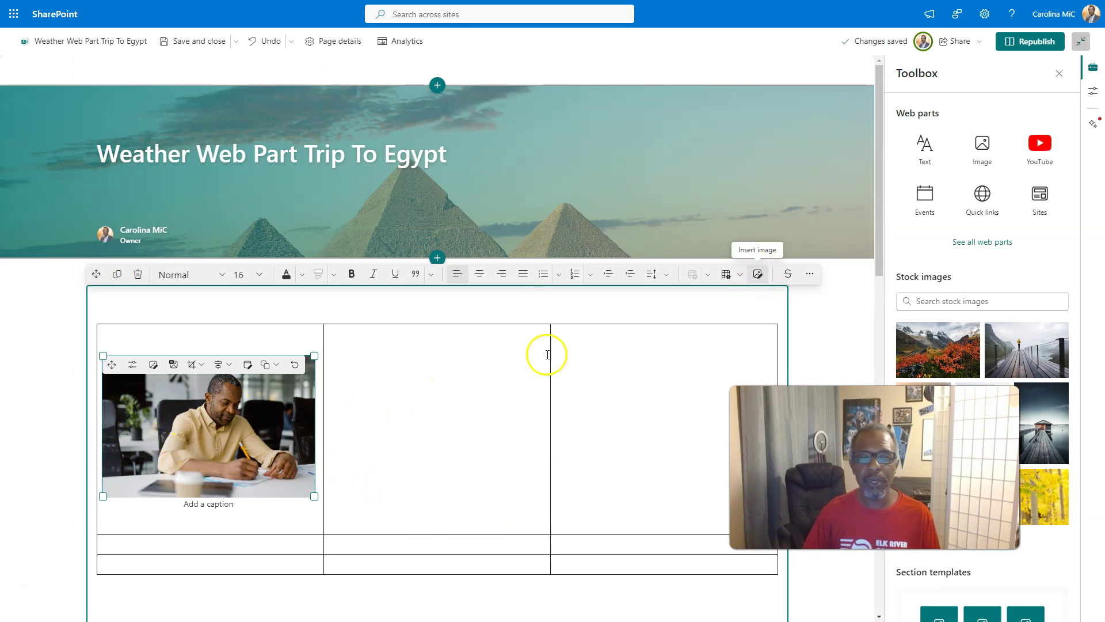
- Delete the desk photo from the table's first cell
left_click(223, 441)
left_click(167, 426)
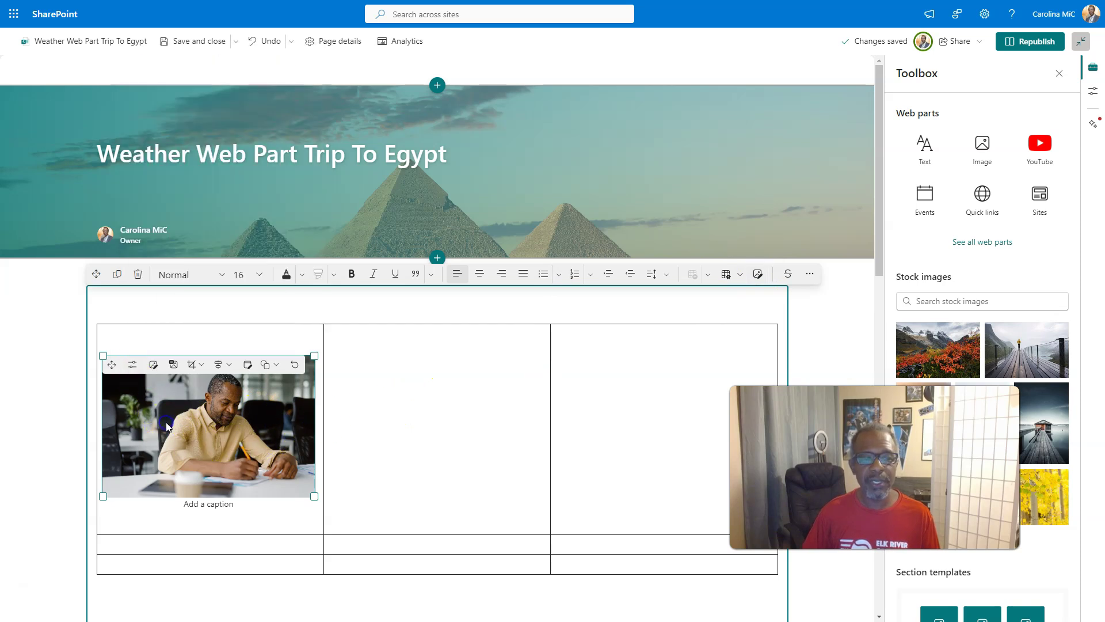
key("Delete")
left_click(180, 356)
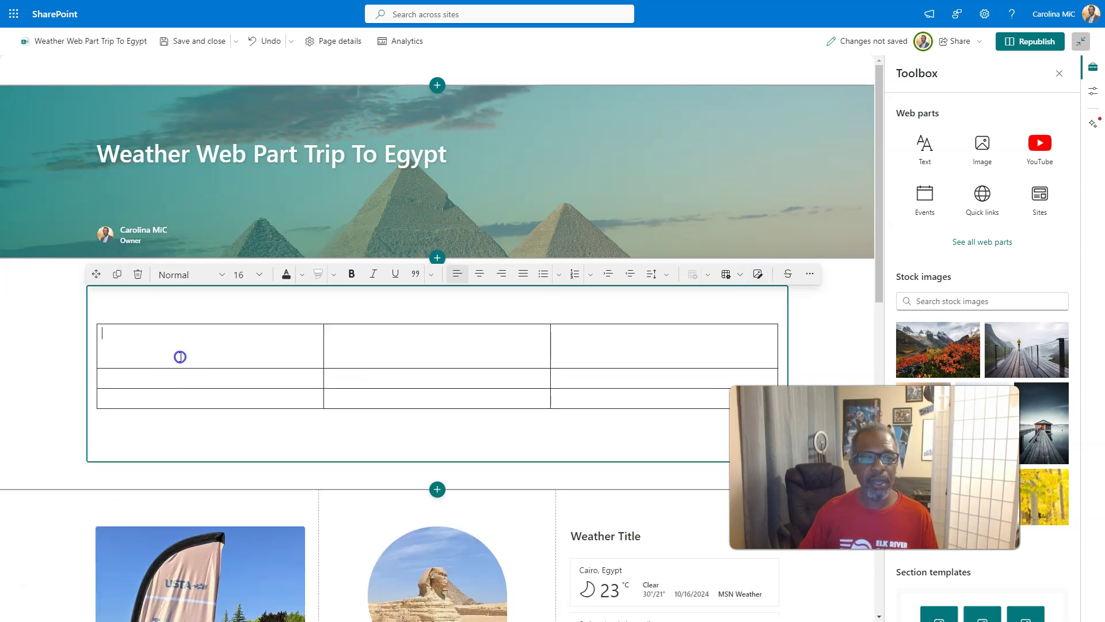
- Insert the recent photo of a smiling man into the cell and republish
left_click(839, 163)
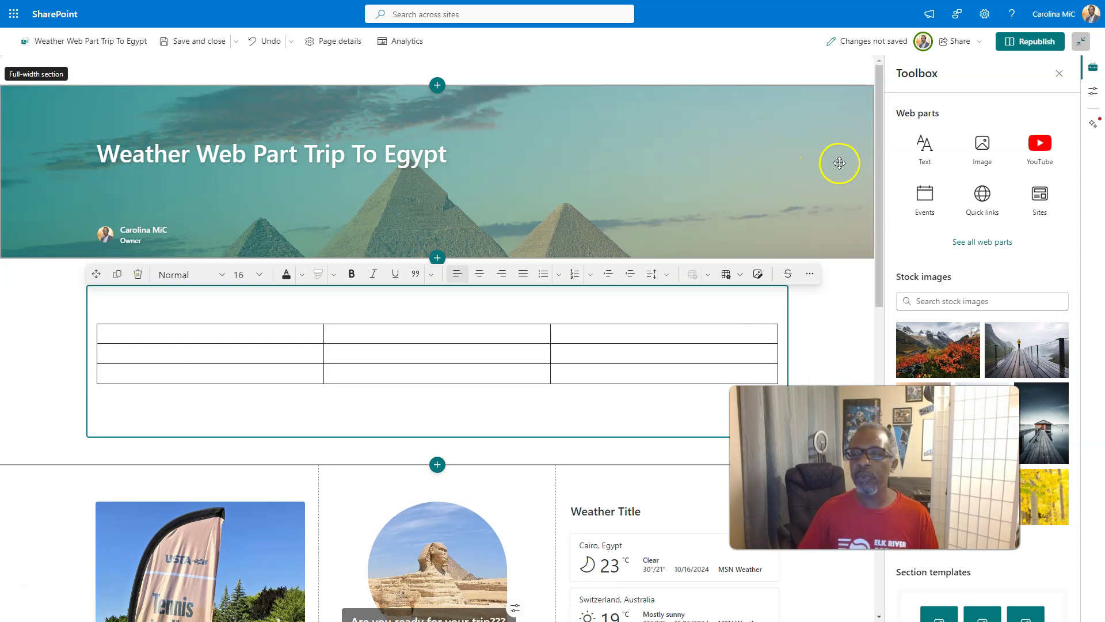
left_click(756, 275)
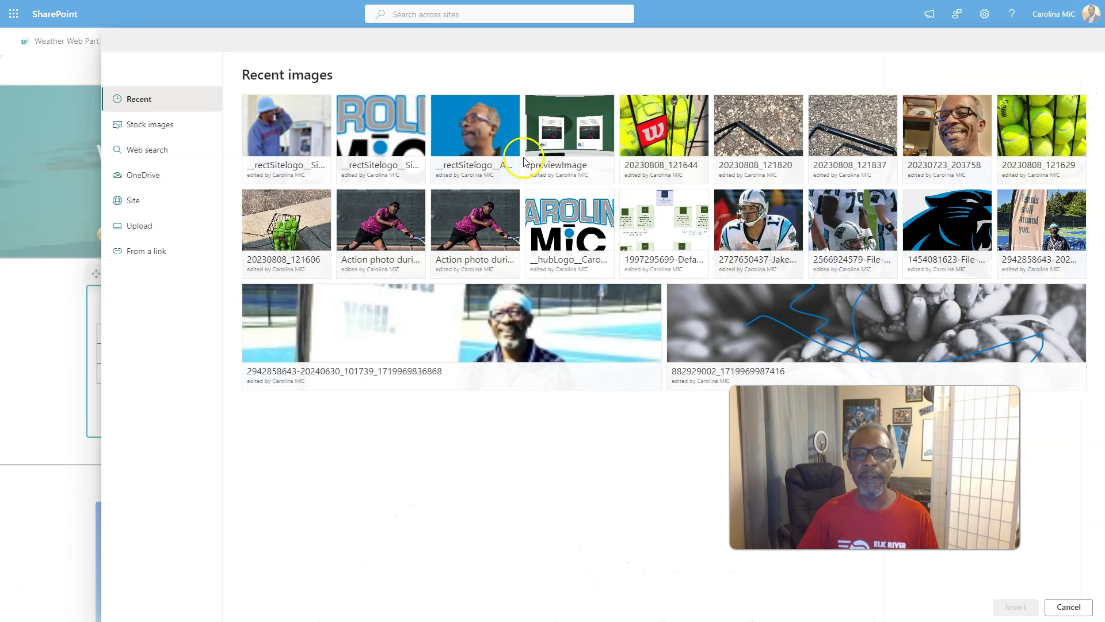
left_click(931, 136)
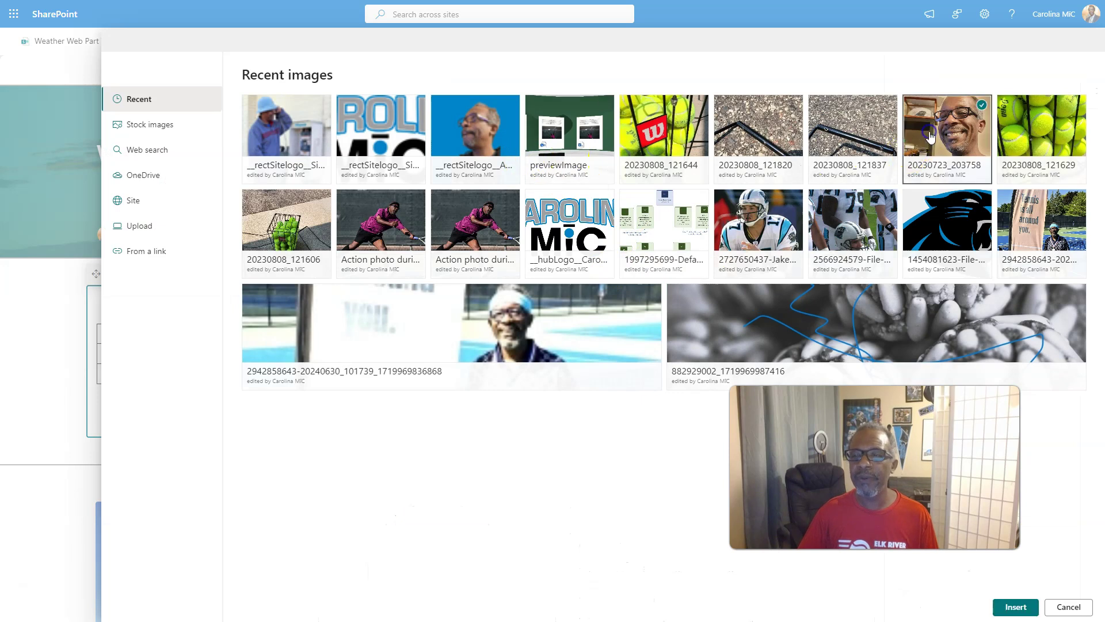
left_click(1014, 607)
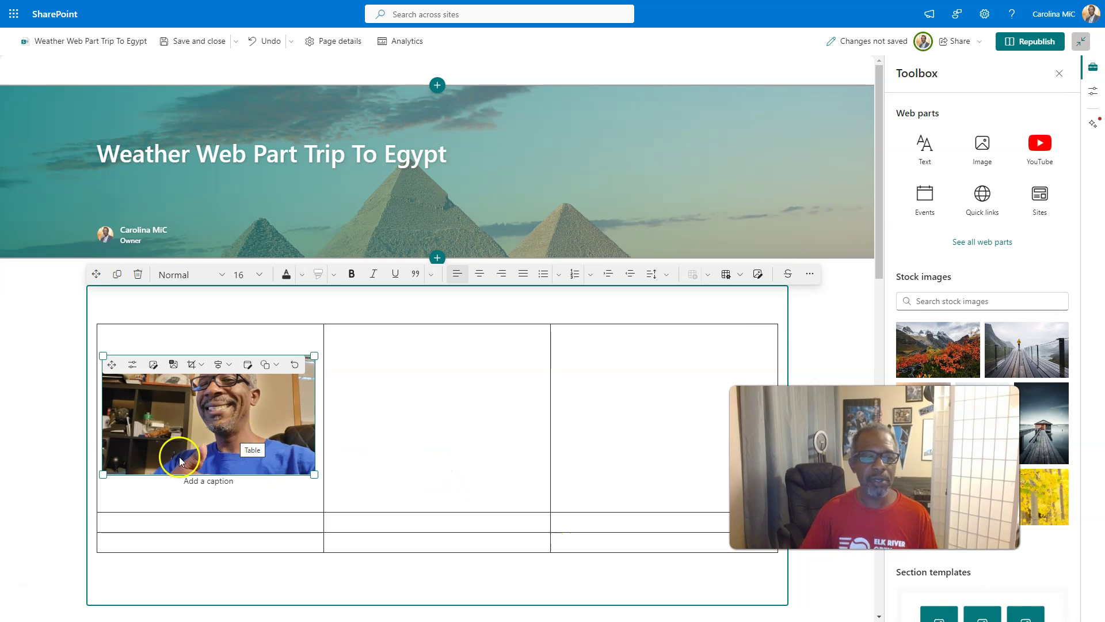
left_click(1026, 43)
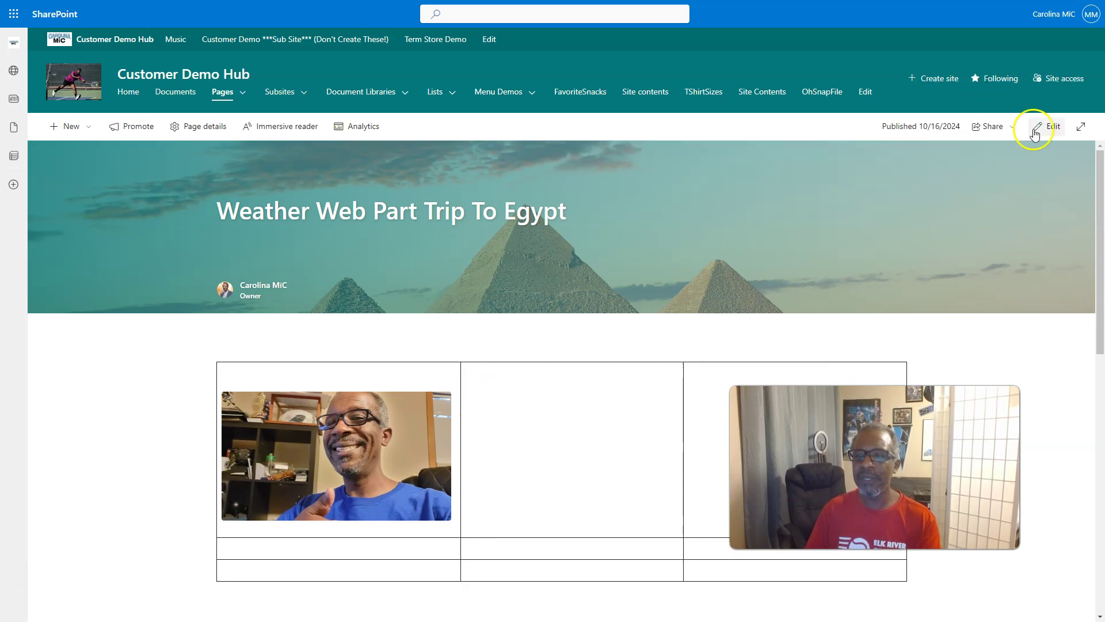
- Align the photo left, then center it in its cell, and republish the page
left_click(1053, 128)
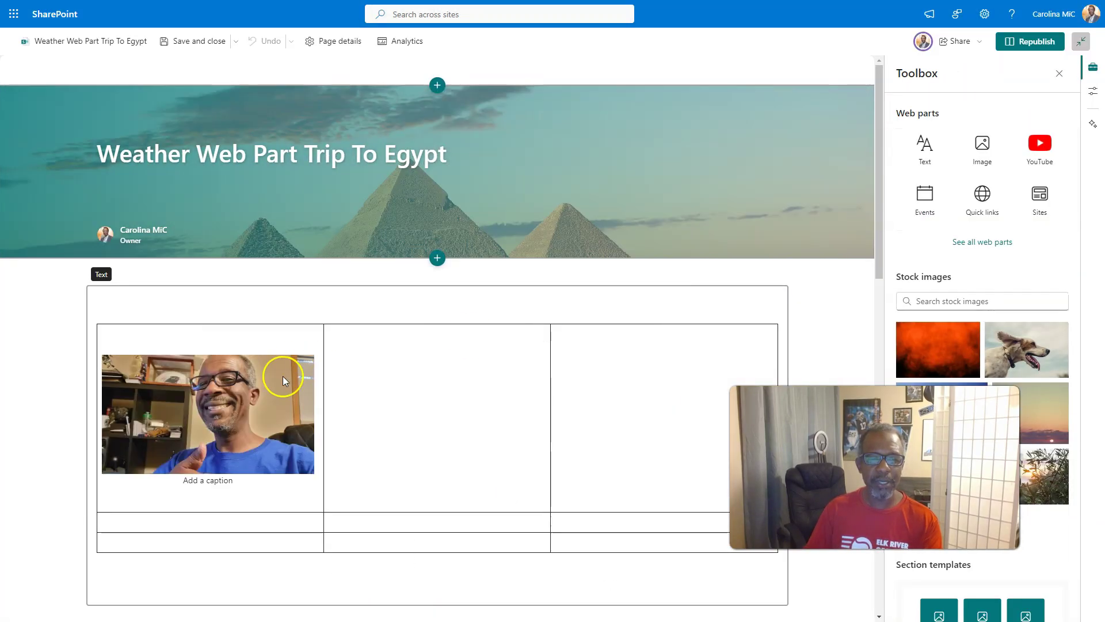
left_click(221, 415)
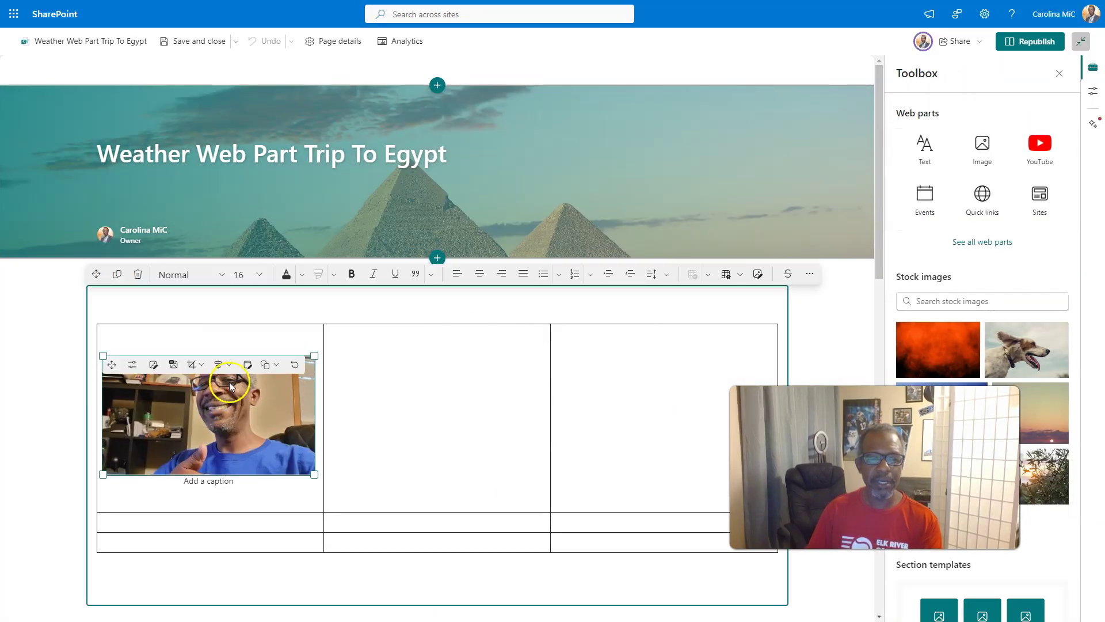
left_click(230, 367)
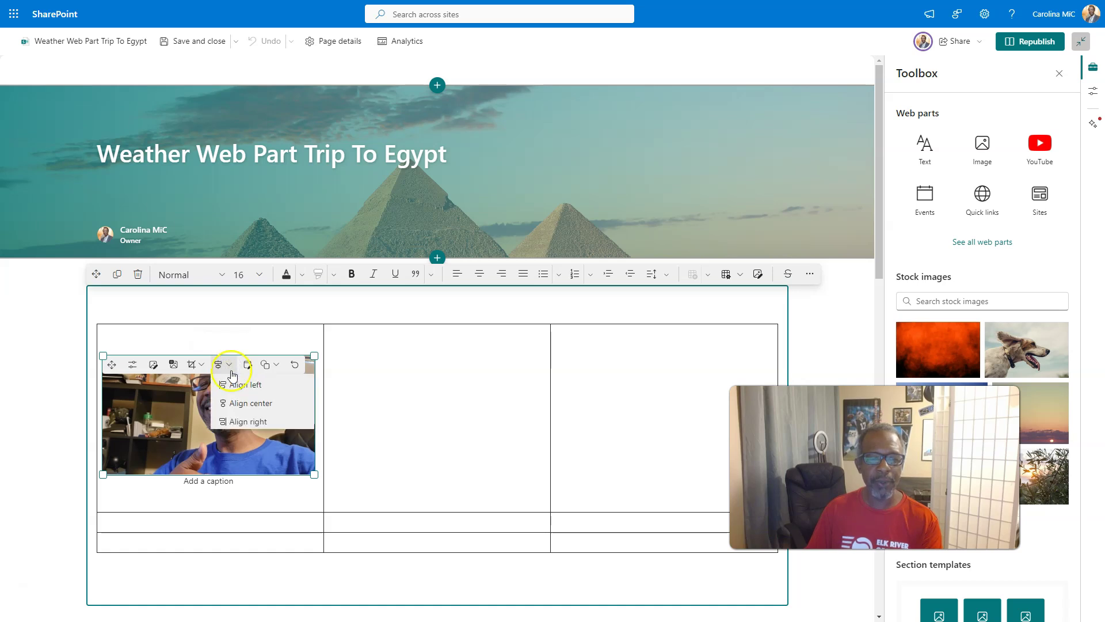
left_click(233, 386)
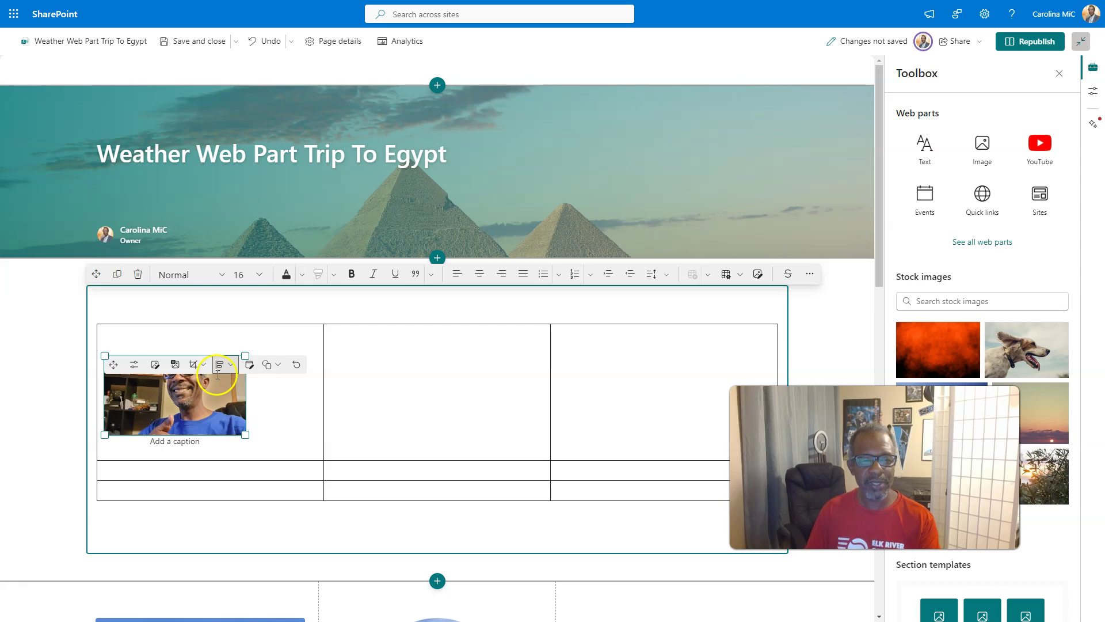
left_click(225, 365)
left_click(239, 401)
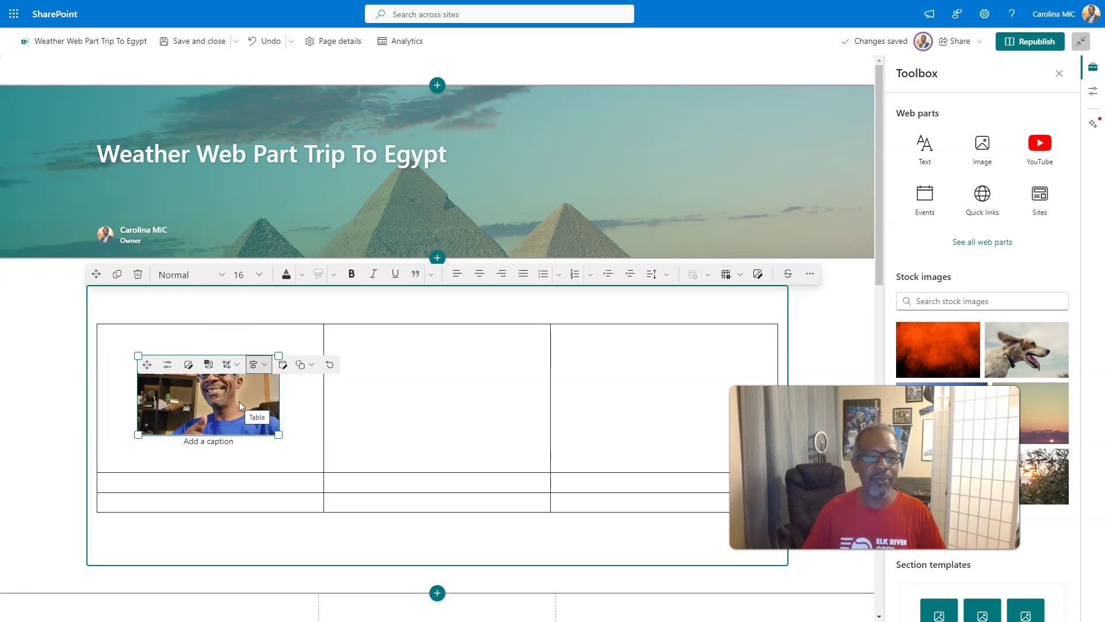
left_click(289, 383)
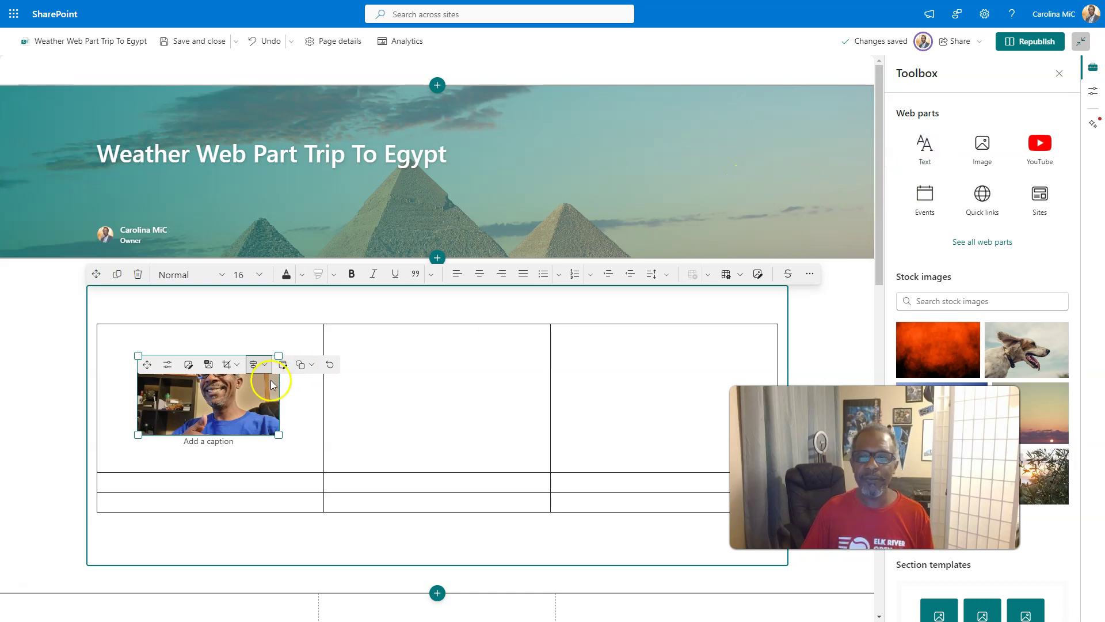
left_click(1030, 41)
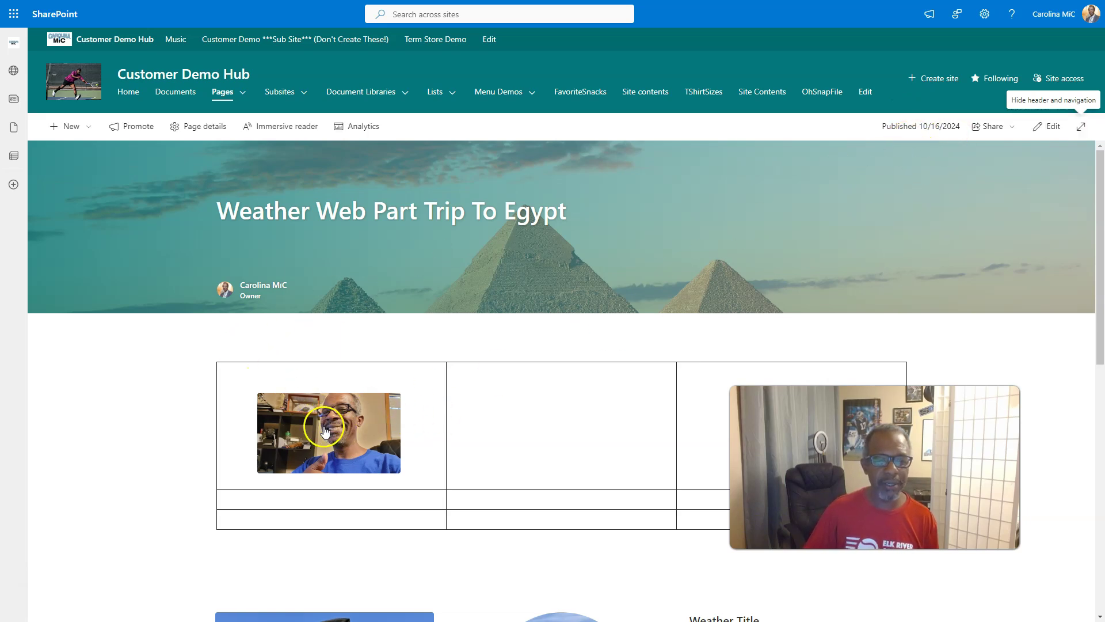
- Delete the smiling-man photo and insert the stock image of hands playing a piano
left_click(1046, 127)
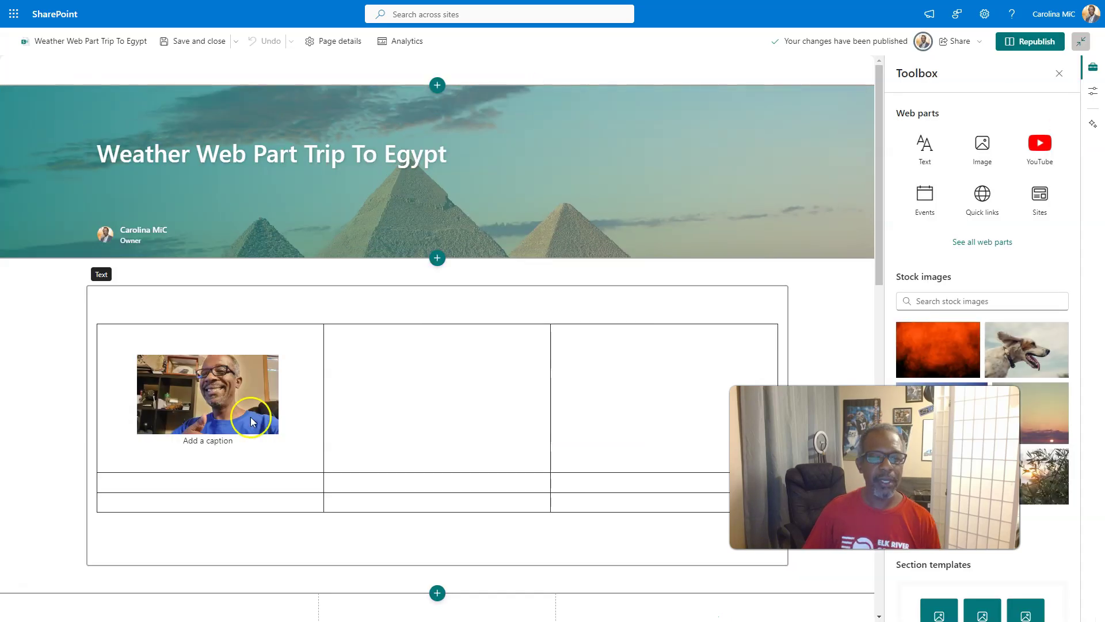
left_click(243, 408)
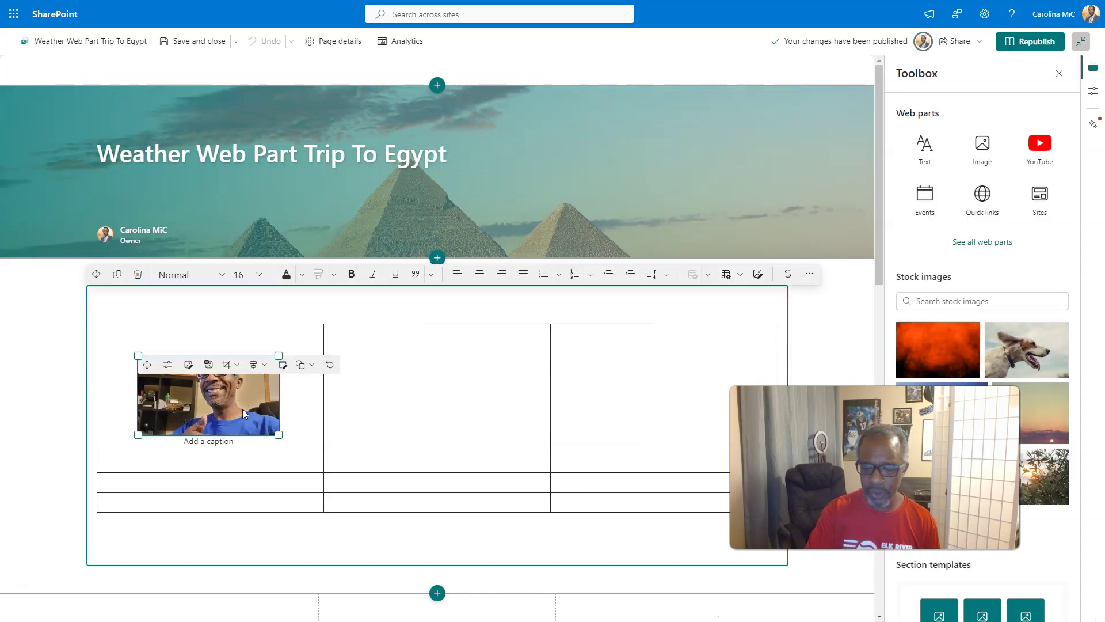
key("Delete")
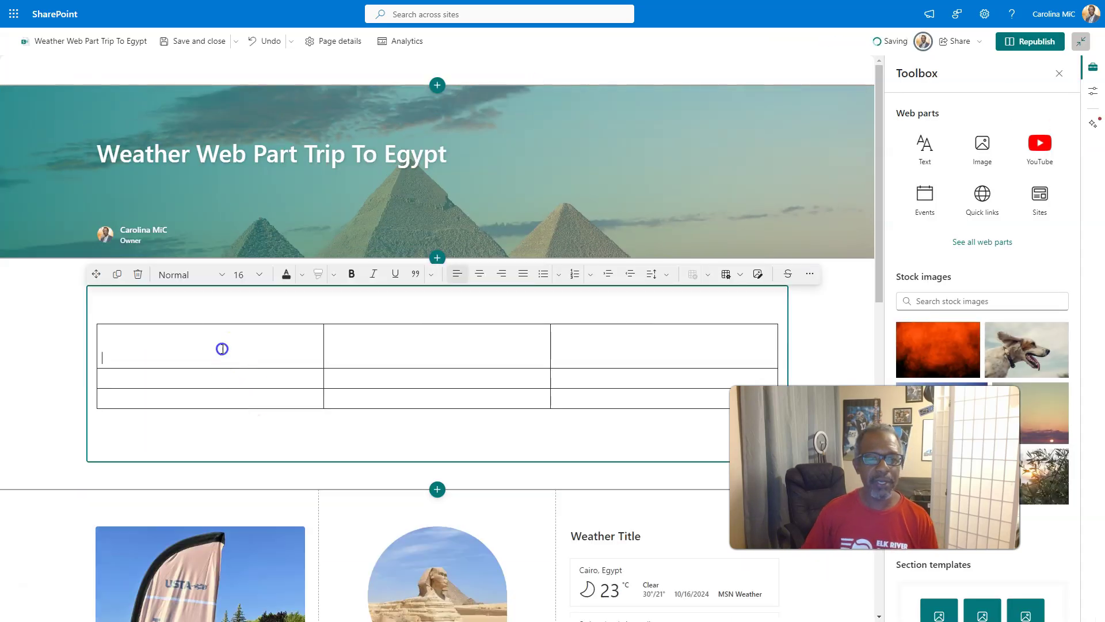
left_click(223, 348)
left_click(143, 126)
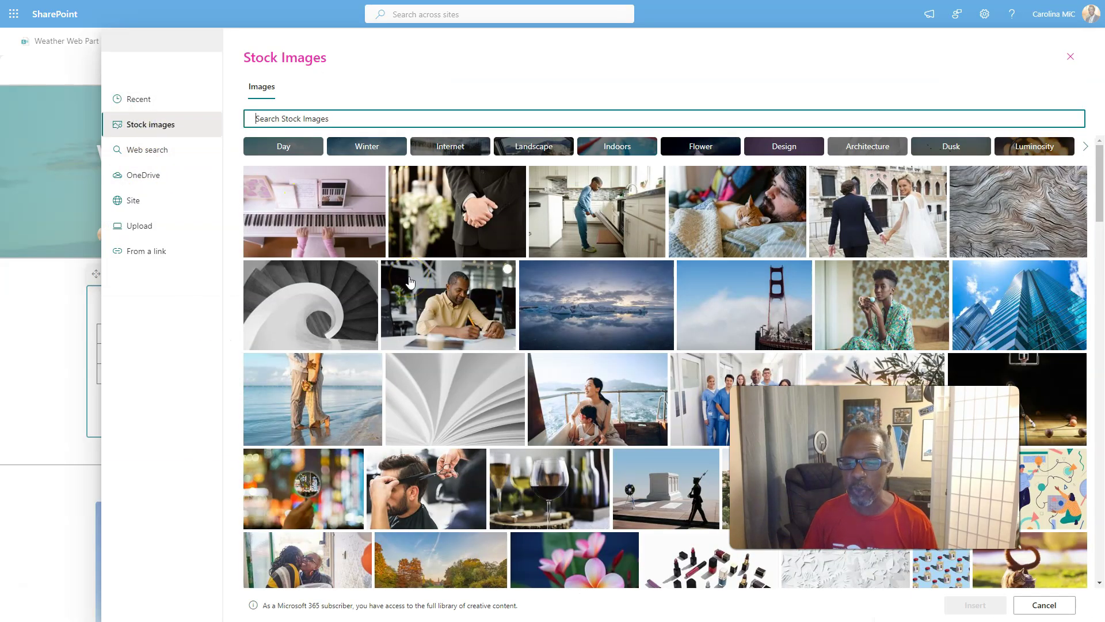
left_click(321, 232)
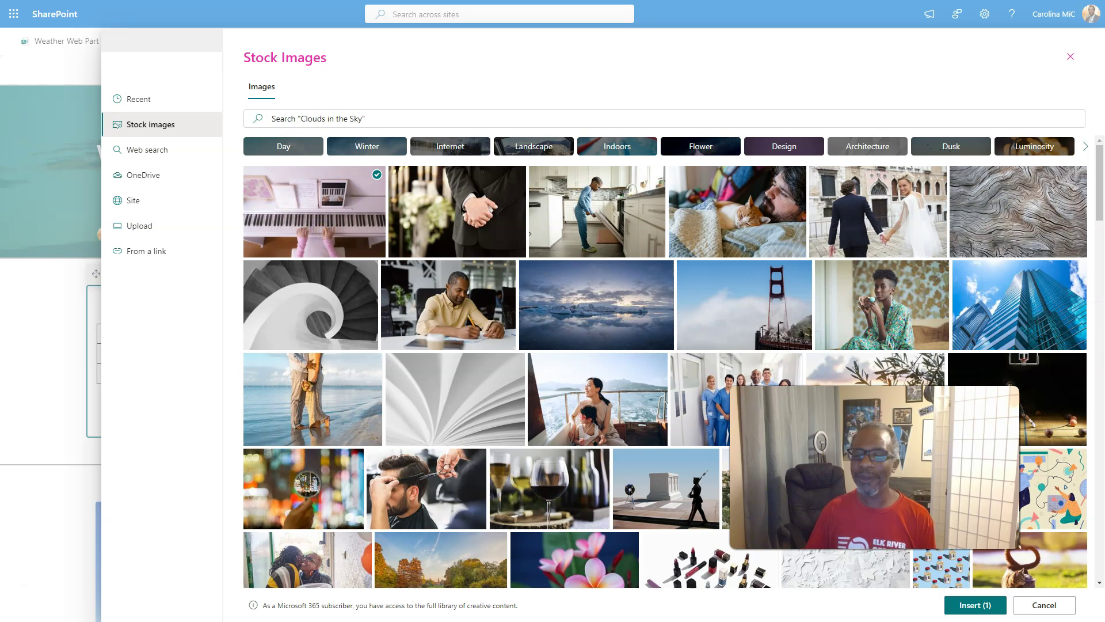
left_click(975, 604)
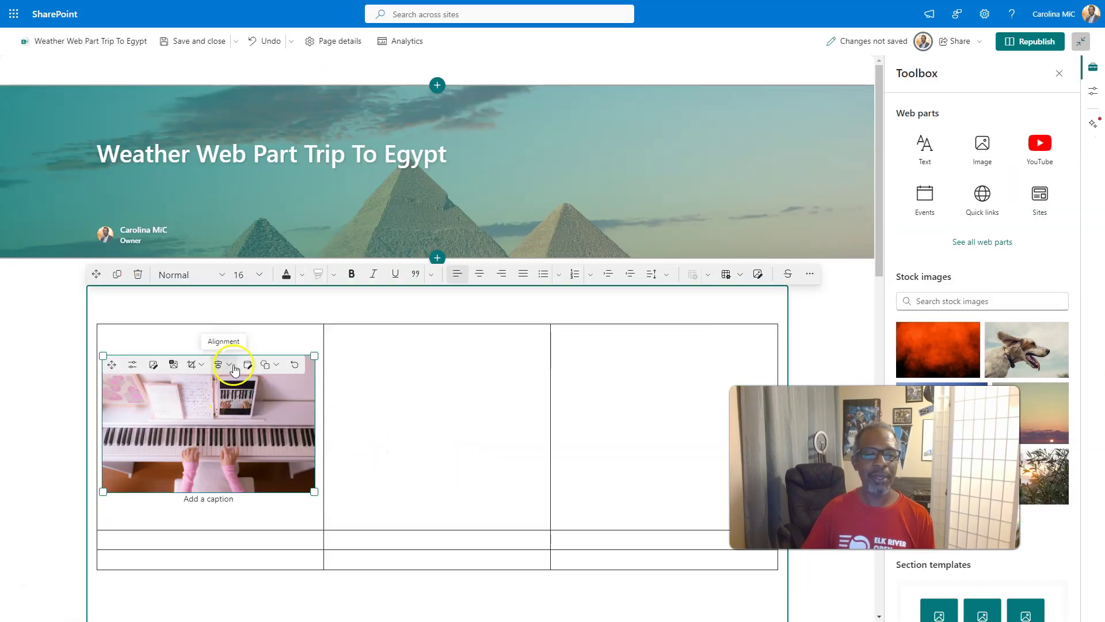
- Republish, then shrink the piano image, center it in the cell, and republish again
left_click(1027, 43)
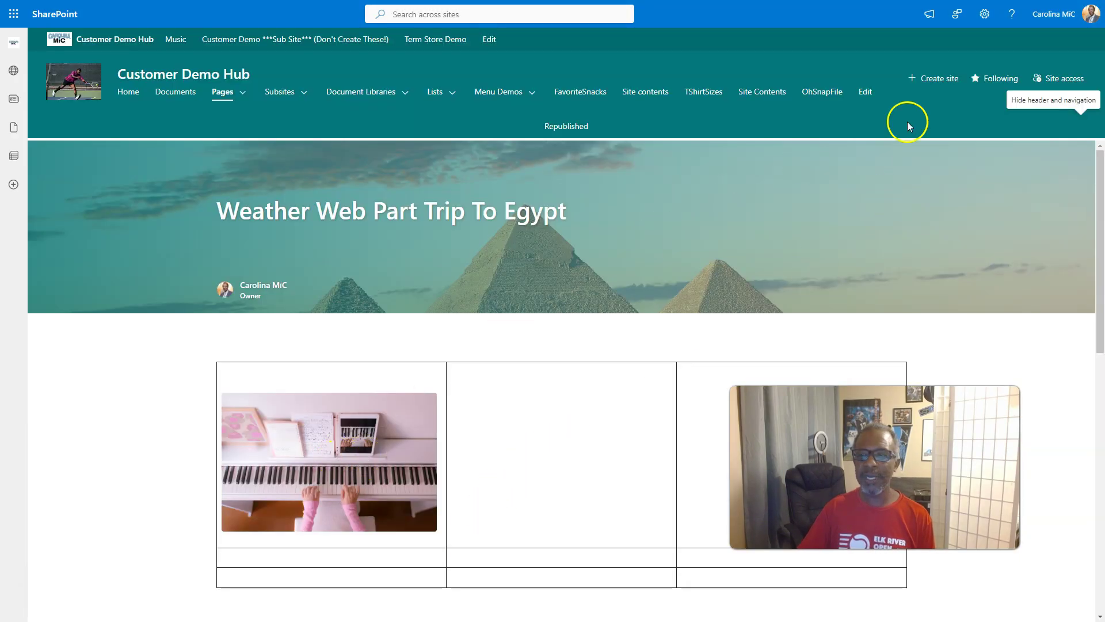
left_click(1052, 128)
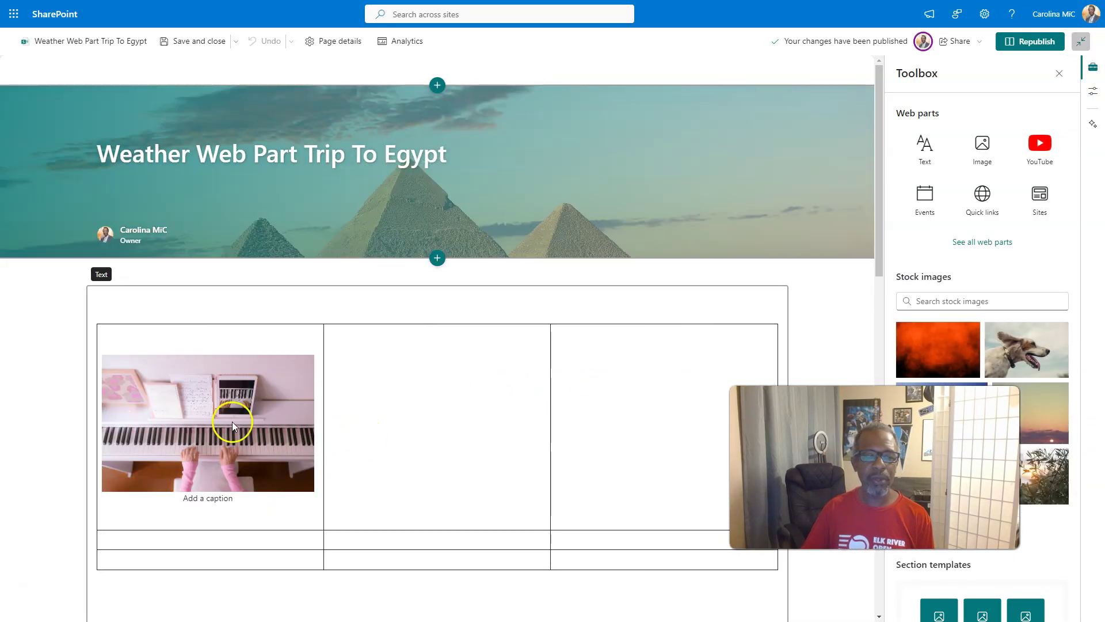
left_click(214, 391)
left_click(270, 364)
left_click(233, 383)
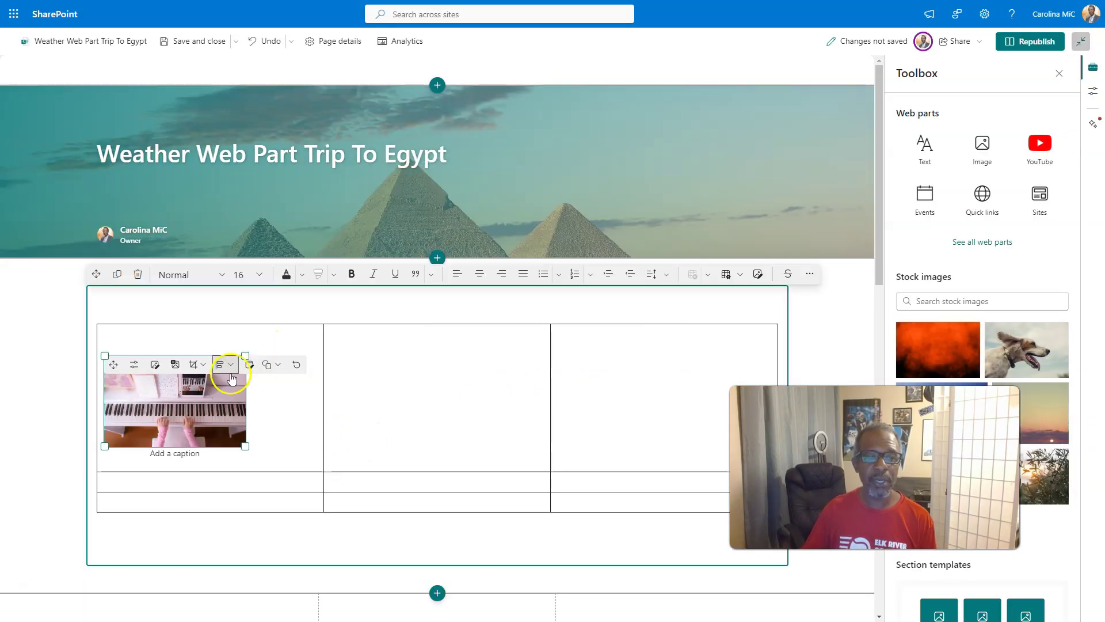
left_click(225, 366)
left_click(237, 401)
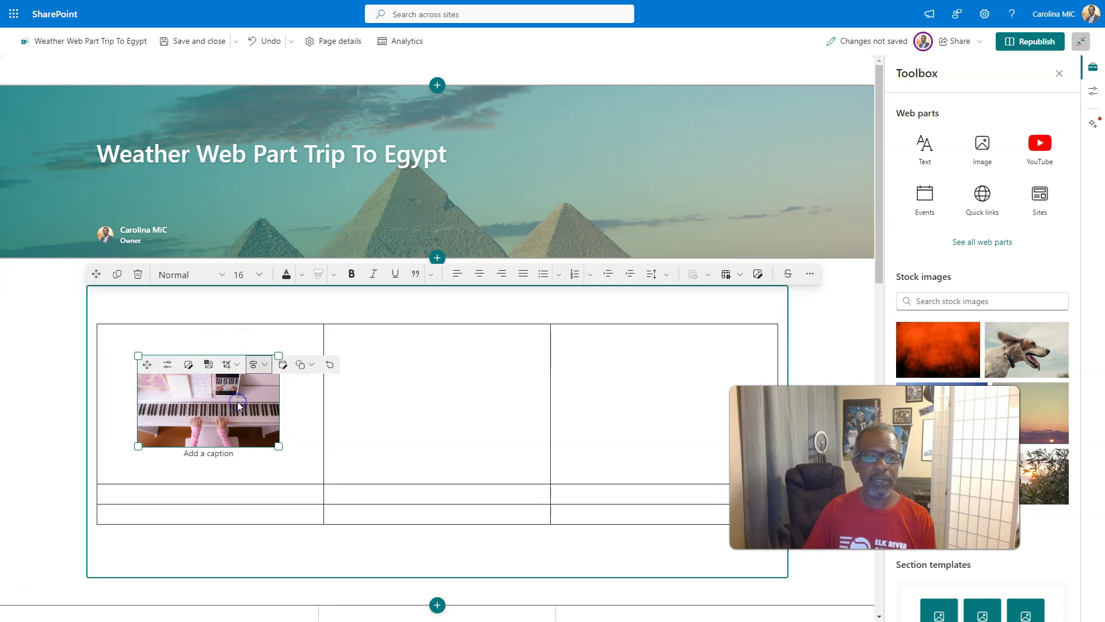
left_click(1042, 41)
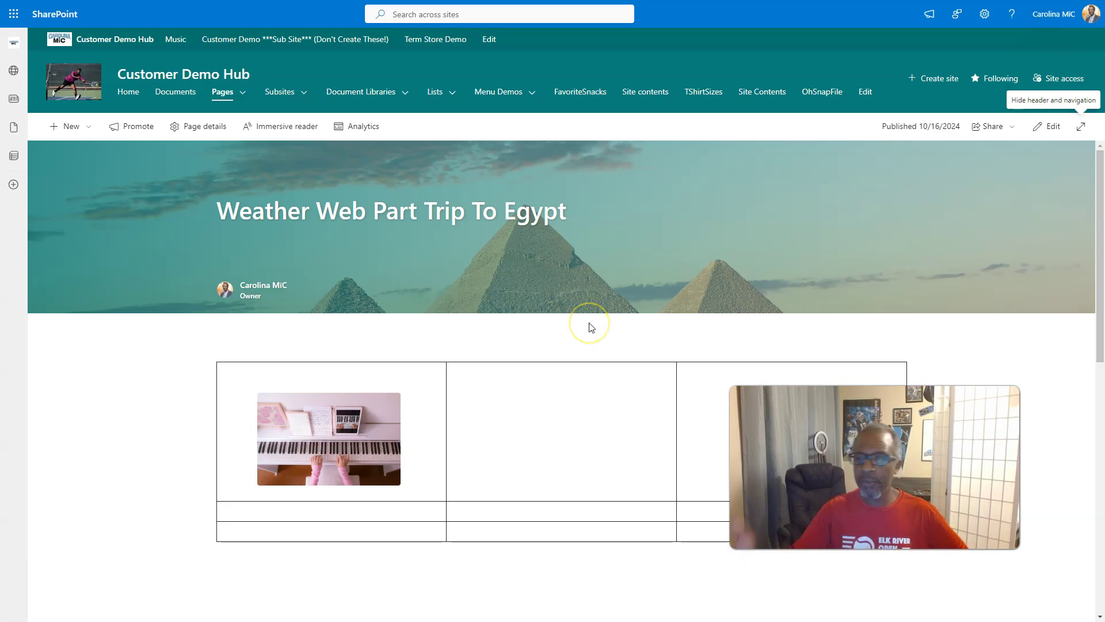